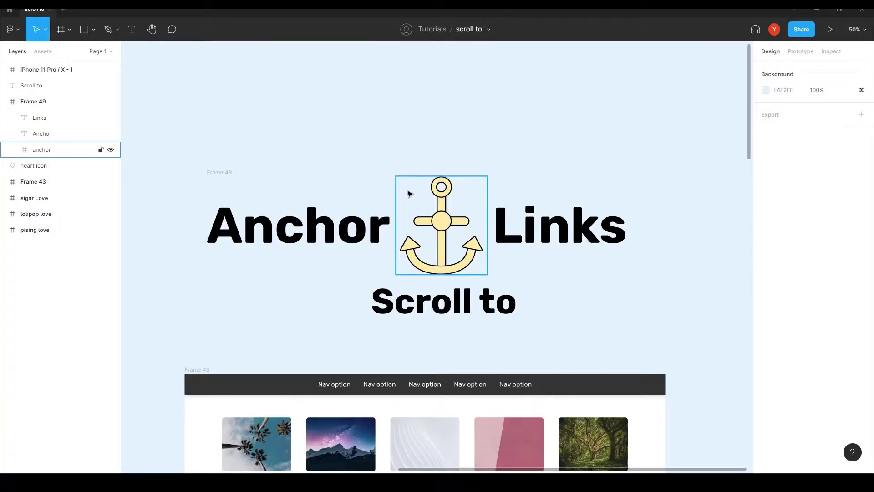
- Look over the web page frame, from its navigation bar down to the Testimonials section
left_click(389, 178)
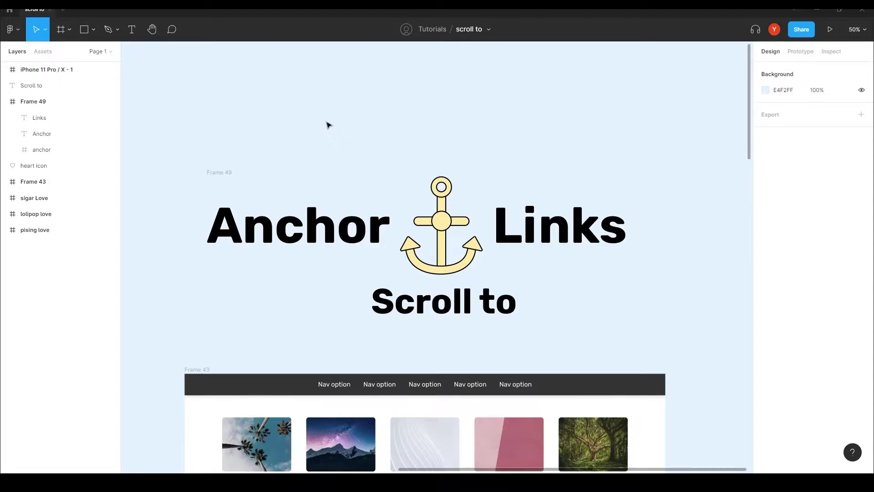
scroll(176, 342, "down", 2)
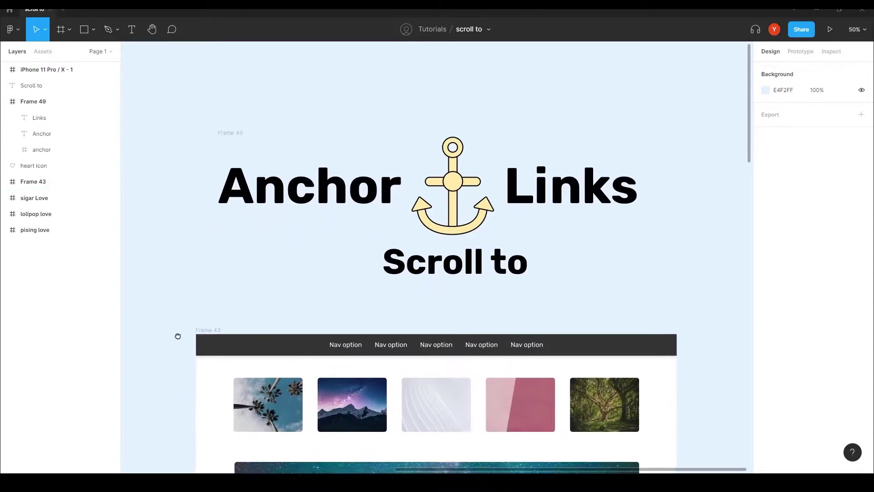
left_click_drag(176, 342, 187, 110)
left_click_drag(183, 241, 176, 206)
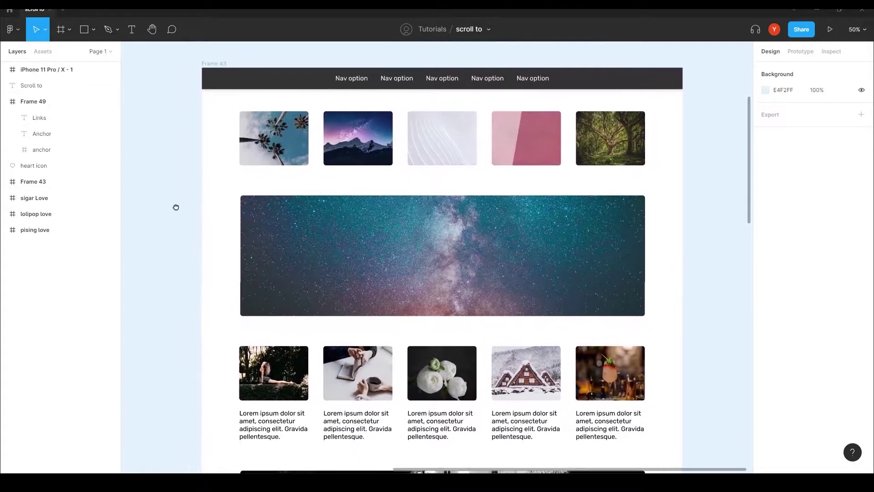
key("minus")
scroll(225, 250, "down", 2)
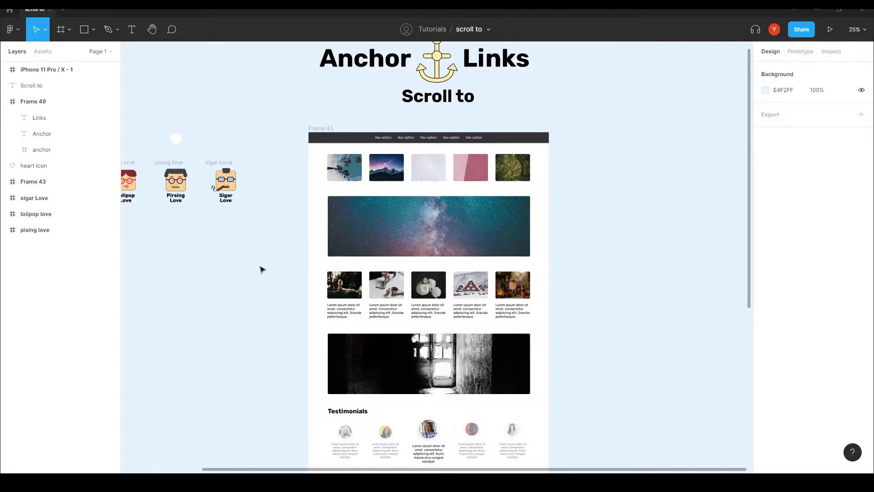
scroll(264, 282, "up", 2)
key("ctrl+equal")
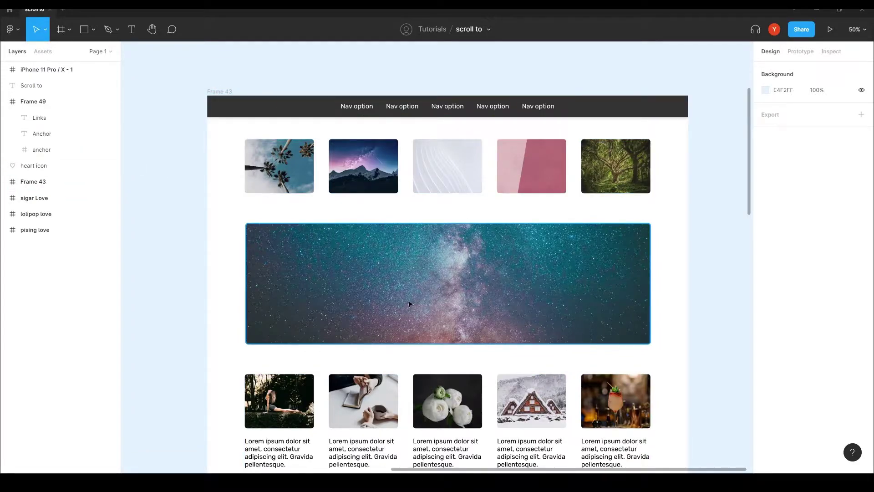
- Duplicate the web page frame (Frame 43) and move the copy farther away from the original to widen the gap
left_click_drag(522, 263, 423, 264)
scroll(433, 263, "down", 3)
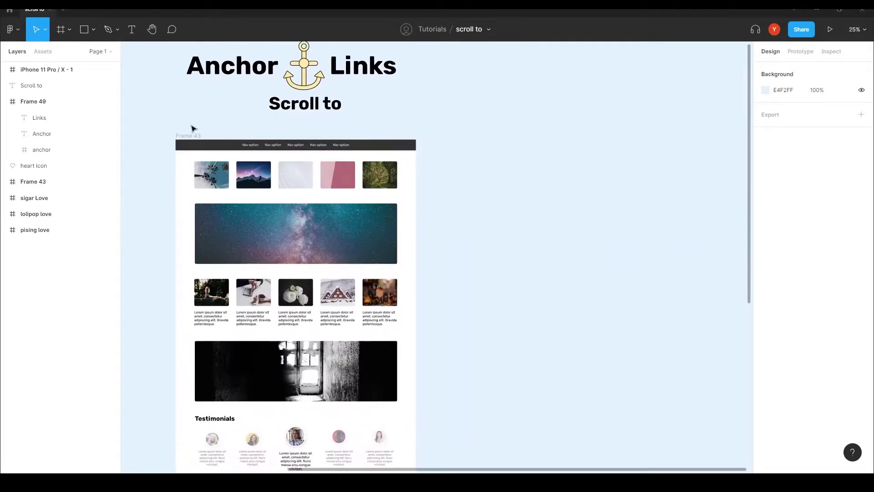
left_click(188, 135)
key("ctrl+d")
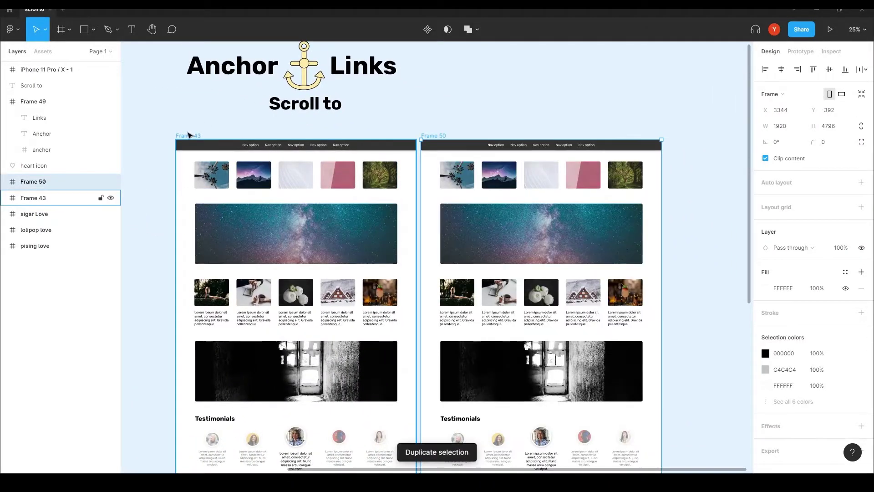
left_click_drag(426, 137, 477, 136)
- Link the first nav option of the original page to the duplicate frame with an on-click Navigate to interaction
left_click(251, 146)
left_click(251, 147)
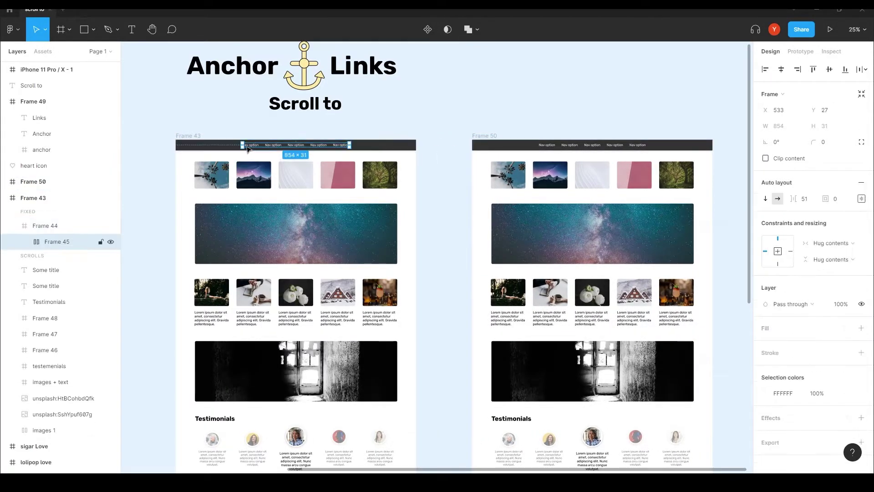
scroll(313, 180, "up", 3)
scroll(312, 180, "up", 3)
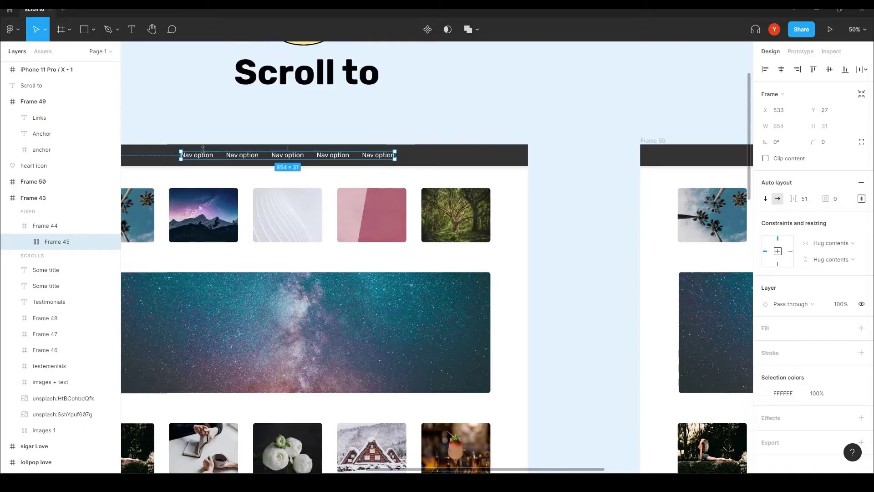
key("Return")
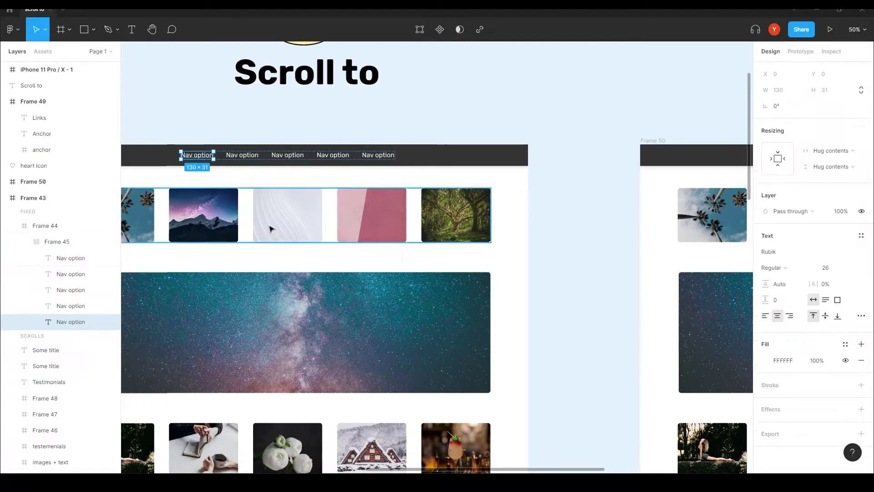
left_click(810, 53)
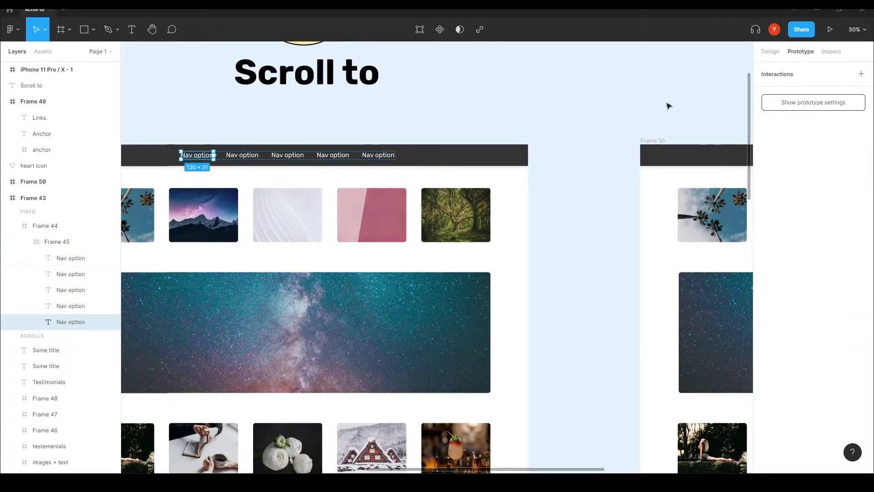
left_click_drag(213, 155, 654, 250)
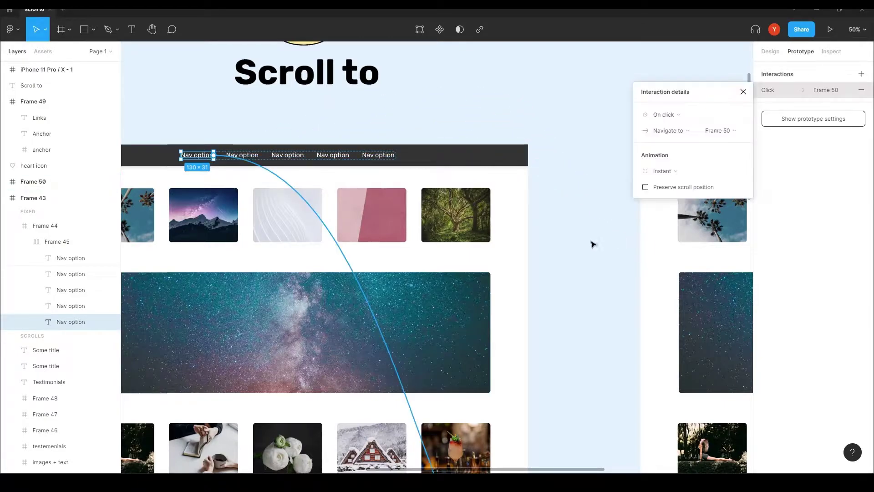
scroll(521, 264, "down", 5)
scroll(427, 214, "right", 3)
scroll(428, 215, "down", 5)
scroll(437, 282, "down", 3)
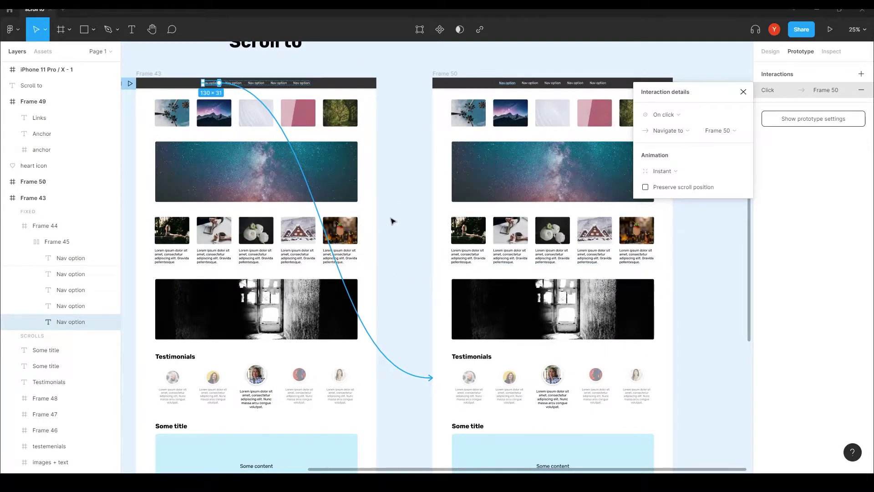
left_click_drag(390, 220, 512, 271)
left_click(743, 91)
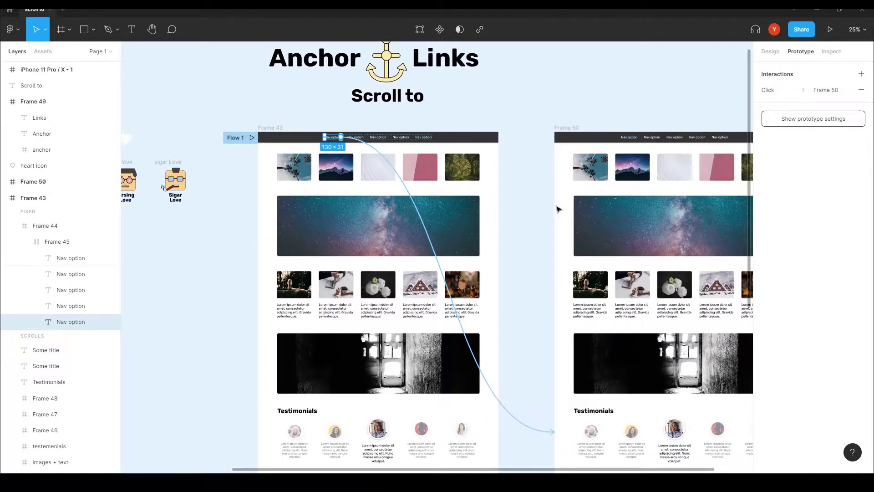
- Redirect the first nav option's link to the starry banner in the same frame, and from there to the middle image of the top row
left_click_drag(553, 434, 376, 208)
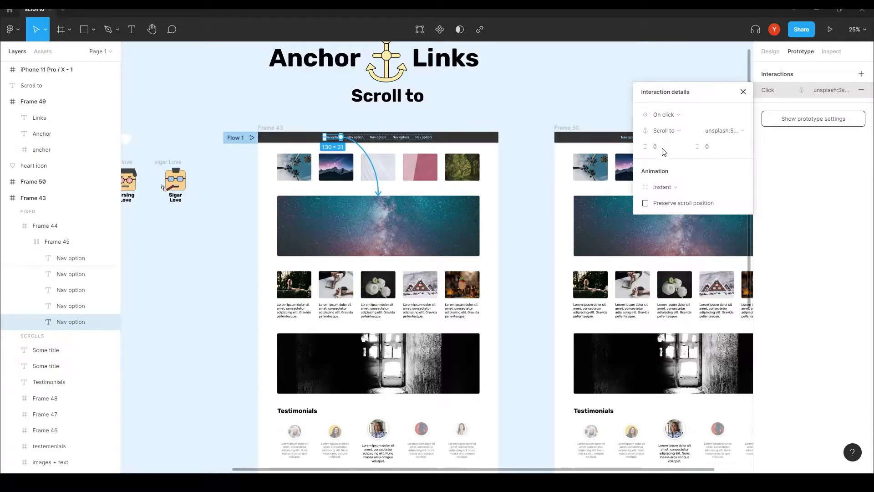
key("ctrl+shift+equal")
left_click_drag(773, 103, 223, 79)
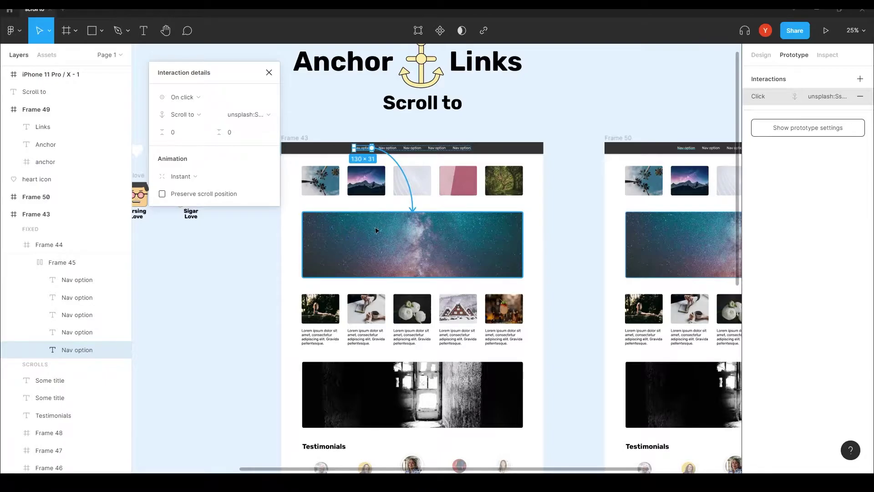
left_click_drag(217, 83, 151, 226)
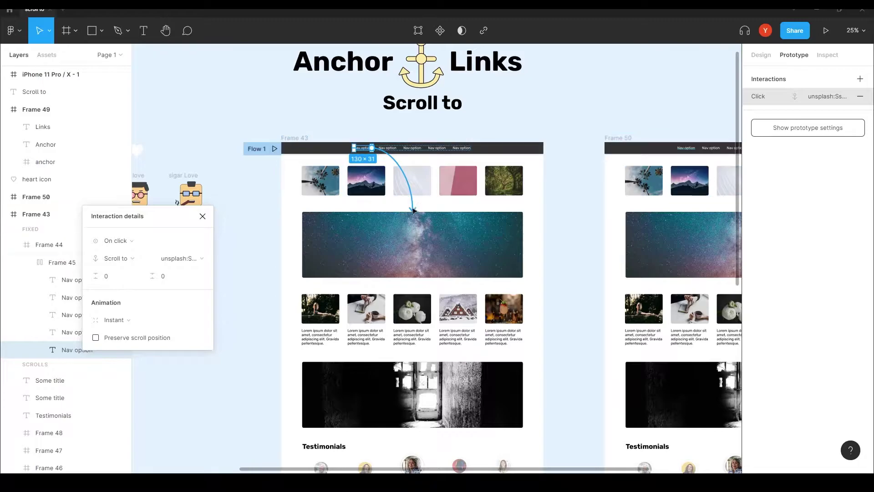
left_click_drag(416, 209, 411, 172)
left_click_drag(341, 222, 362, 224)
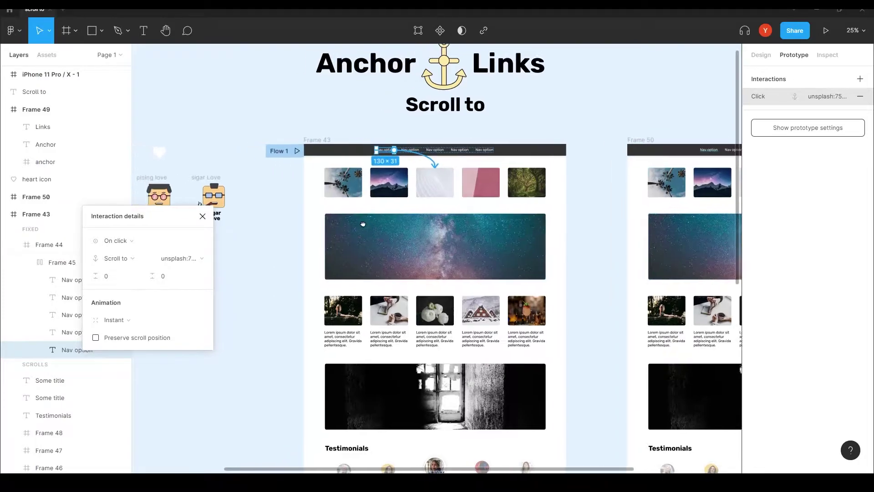
- Link the second nav option to the starry banner image in the same frame as an on-click Scroll to interaction
scroll(362, 224, "up", 5)
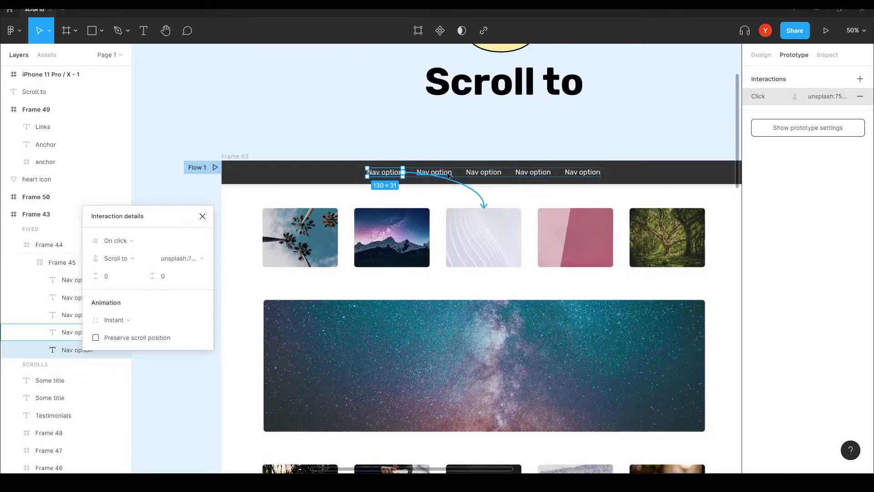
left_click(404, 140)
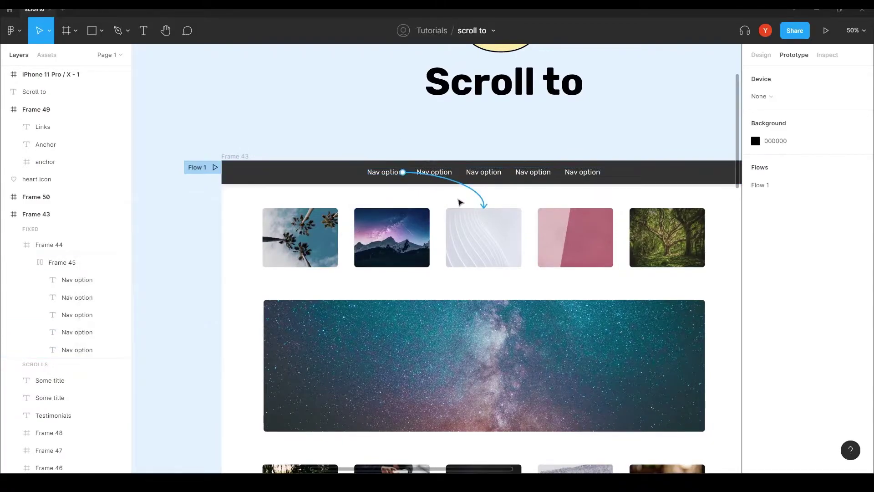
left_click(447, 175)
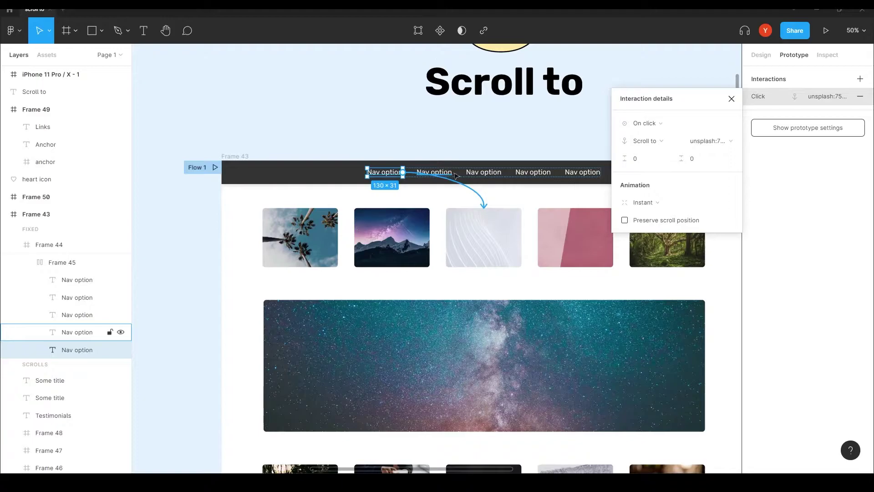
left_click(731, 99)
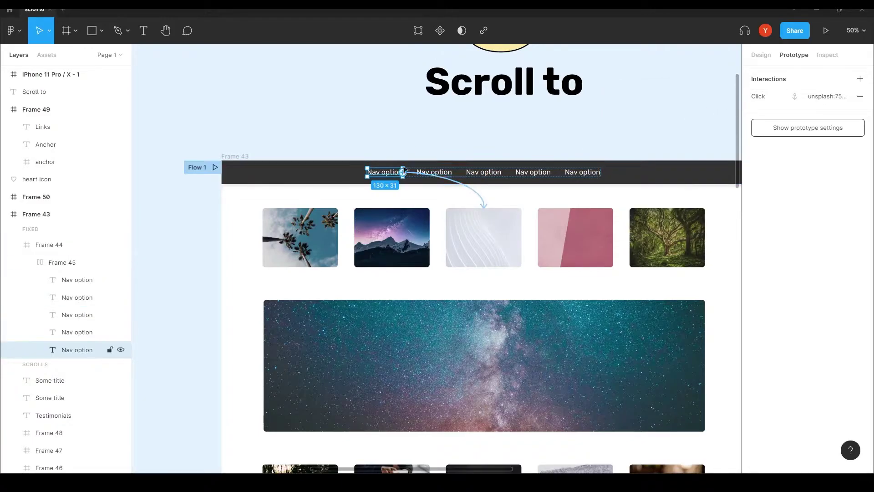
left_click(451, 177)
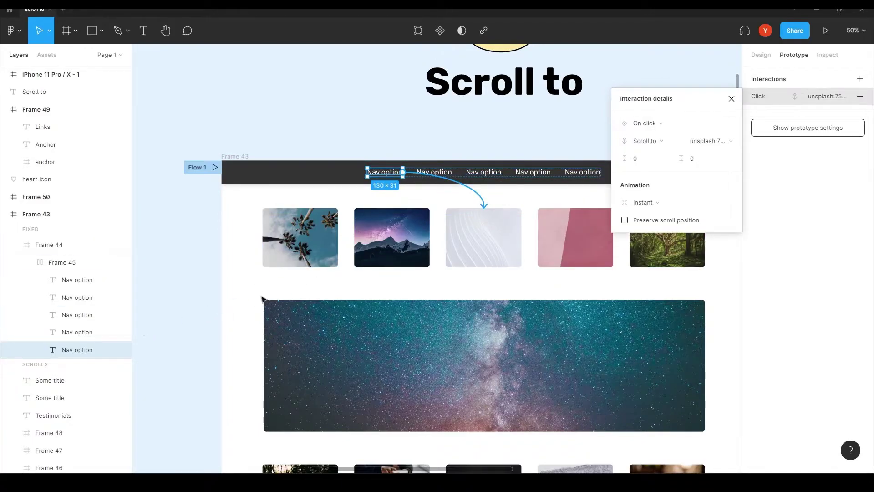
left_click(73, 337)
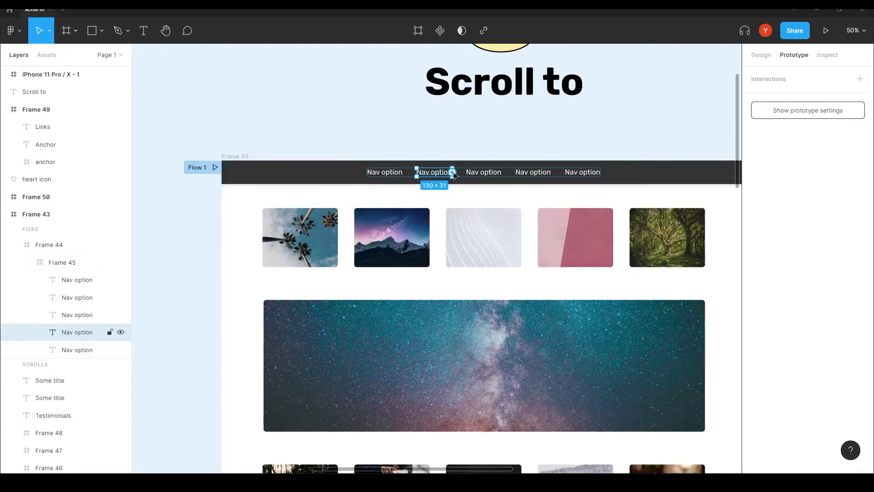
left_click_drag(453, 175, 492, 309)
- Link the third nav option to the middle image of the second image row, and the fourth to a section farther down the page
left_click(77, 314)
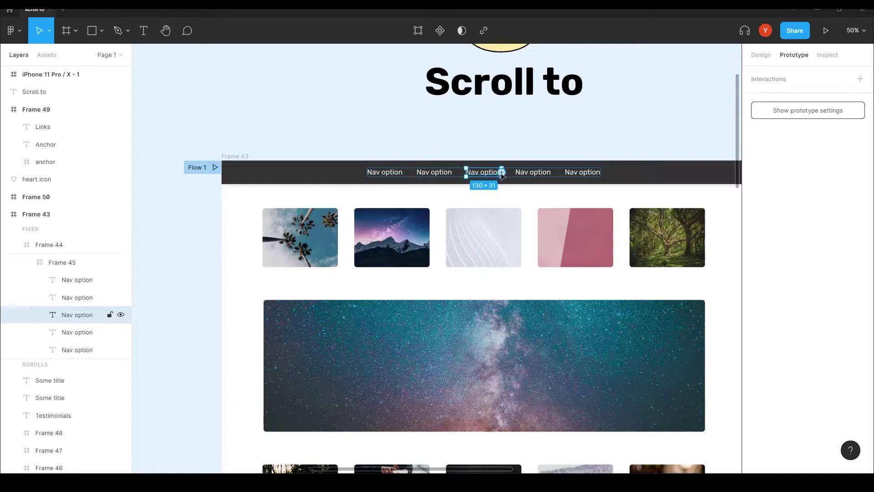
left_click_drag(502, 173, 485, 302)
scroll(501, 228, "up", 6)
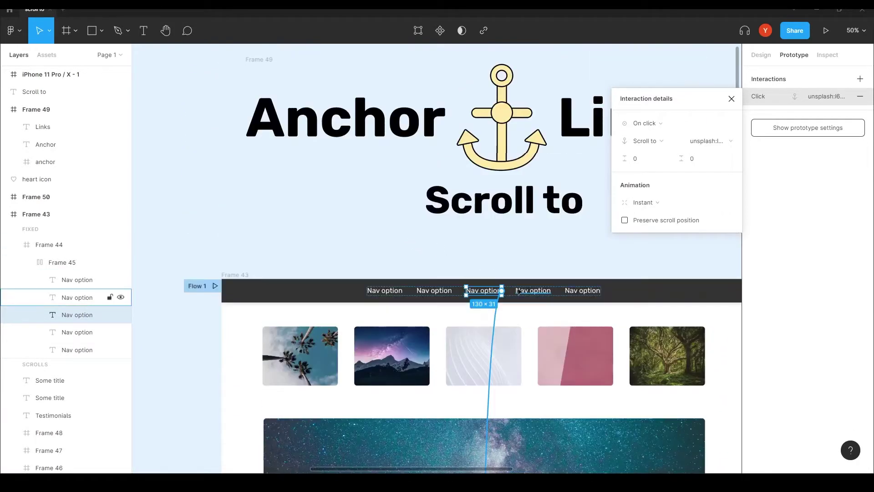
left_click(513, 288)
scroll(513, 288, "down", 5)
left_click_drag(552, 56, 533, 194)
- Link the fifth nav option to the testimonials group with an on-click Scroll to interaction
scroll(533, 194, "up", 5)
left_click(592, 271)
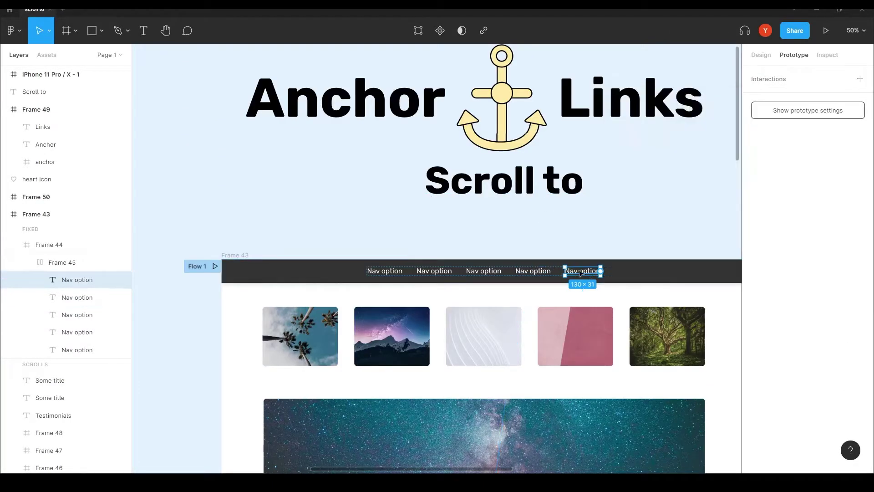
left_click_drag(604, 271, 384, 268)
scroll(290, 315, "down", 10)
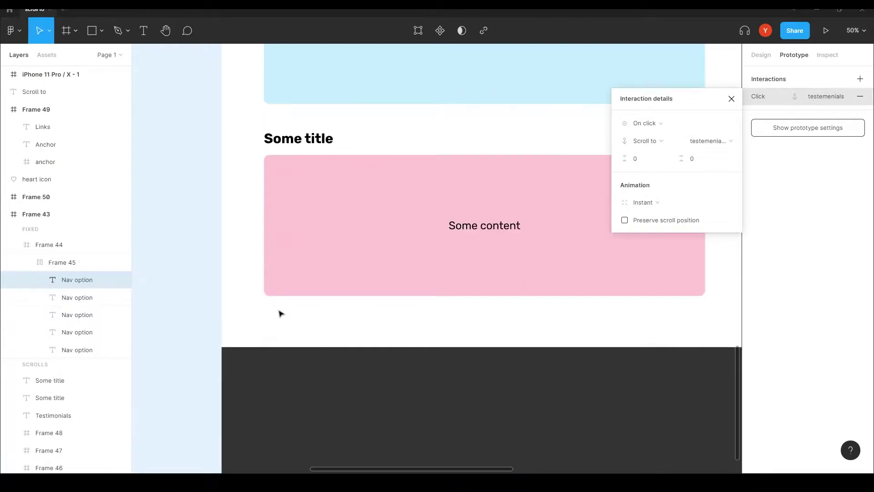
scroll(396, 337, "up", 13)
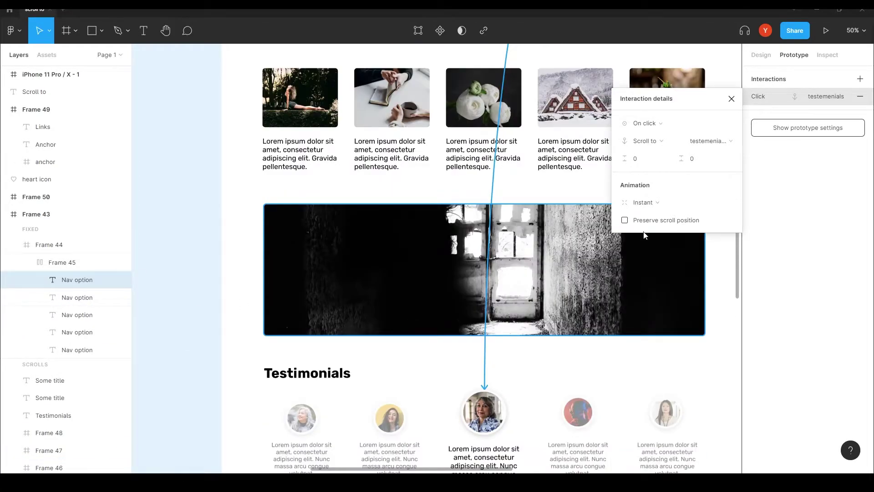
left_click(732, 99)
- Review the first nav option's Scroll to interaction and open the prototype preview for the original page frame
scroll(225, 276, "up", 10)
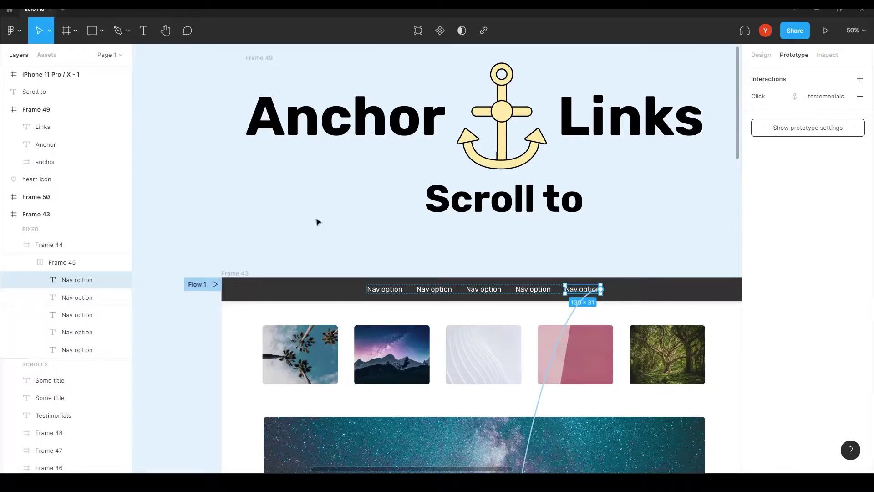
left_click(317, 221)
scroll(357, 260, "down", 5)
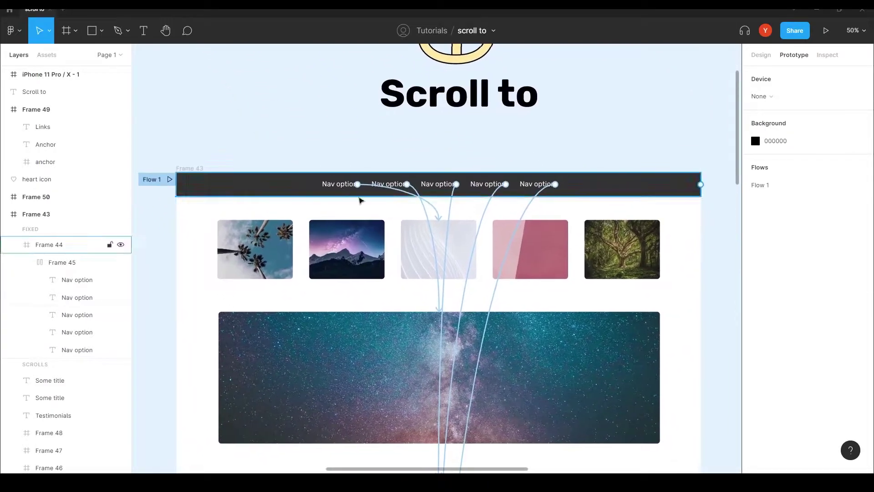
left_click(381, 188)
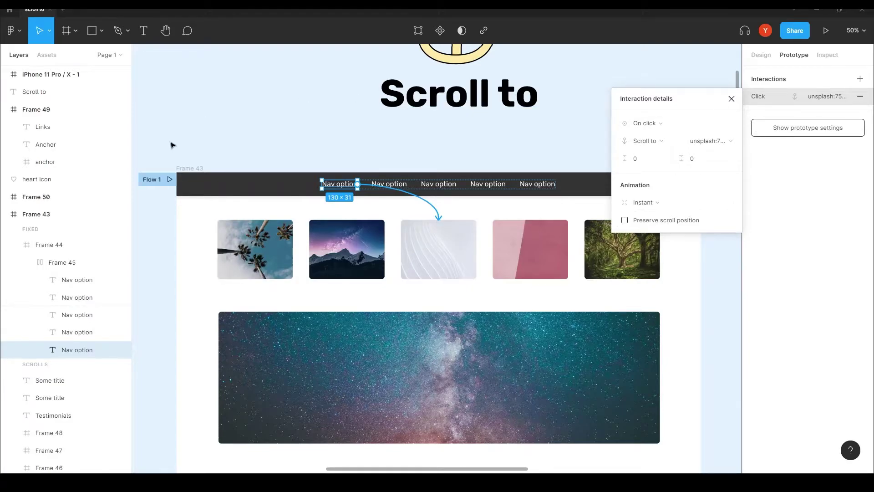
left_click(352, 268)
key("ctrl+alt+Return")
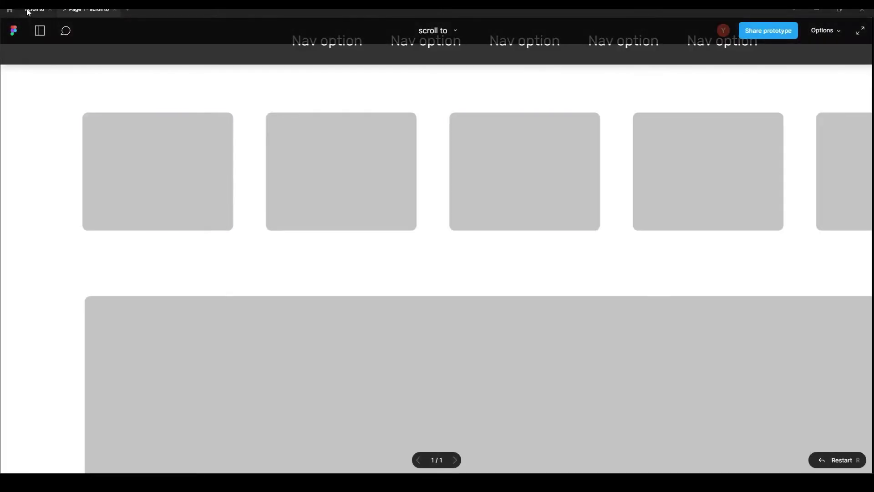
- Return to the design file and check the nav bar frame's design properties for the fixed position when scrolling
left_click(35, 10)
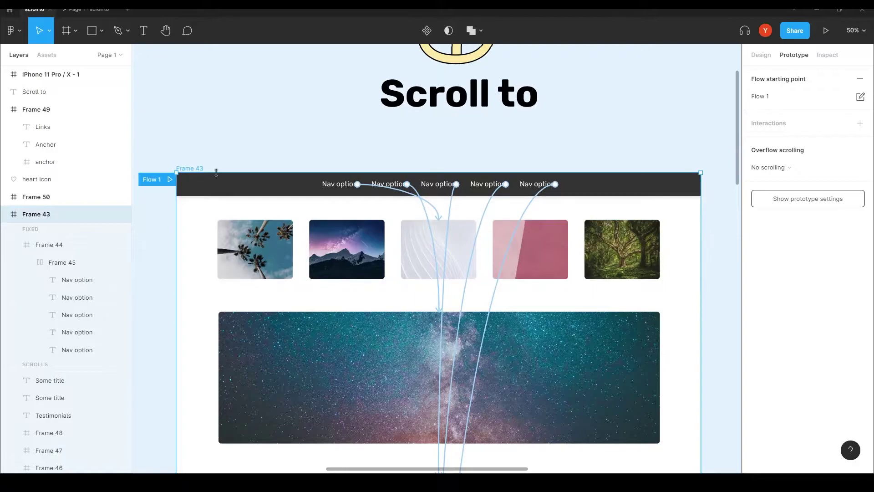
left_click(244, 183)
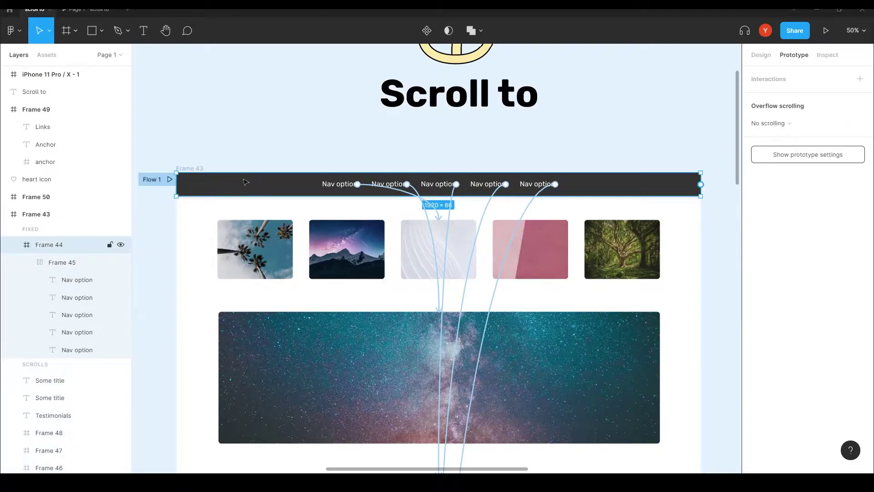
left_click(760, 55)
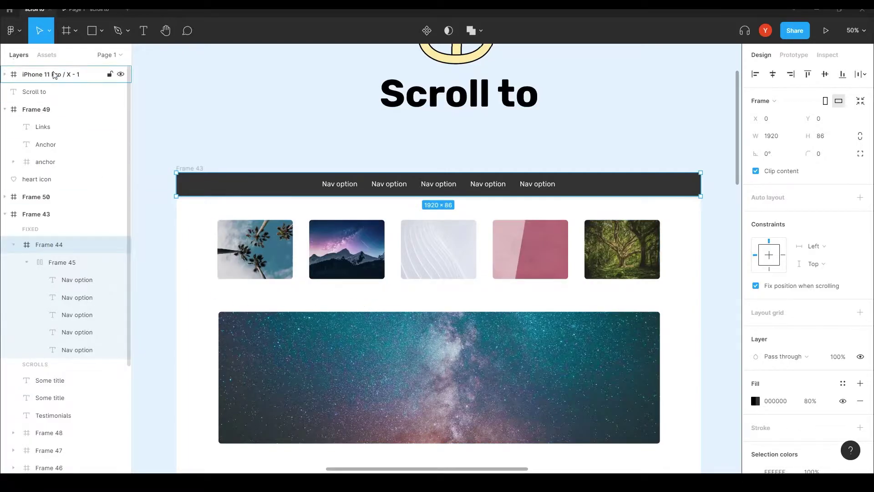
- In the prototype preview, scale the page with Fit width and hide the Figma UI
left_click(79, 10)
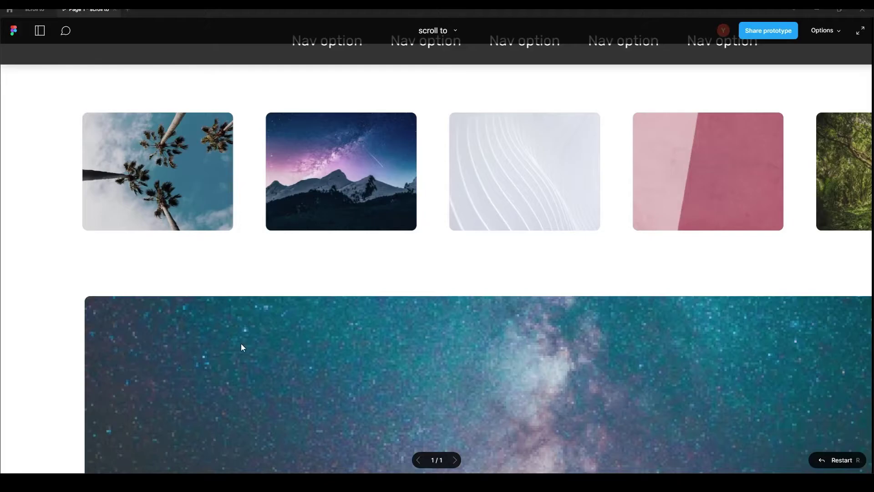
left_click(825, 30)
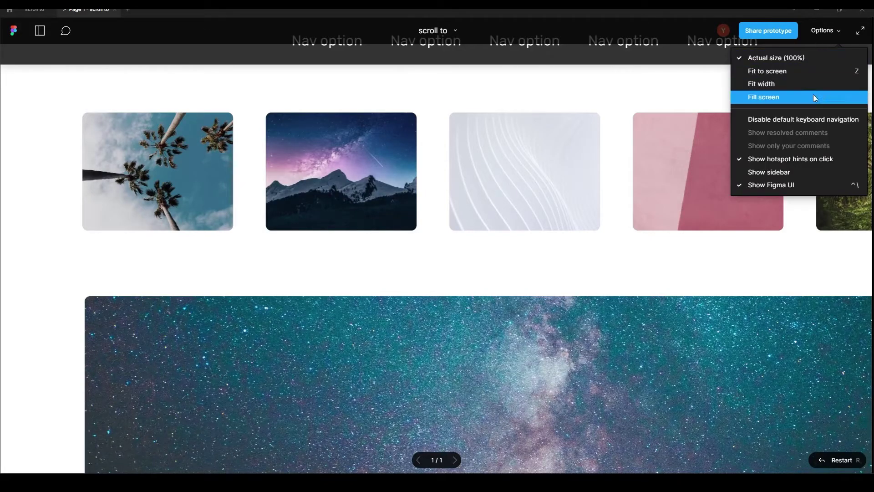
left_click(790, 87)
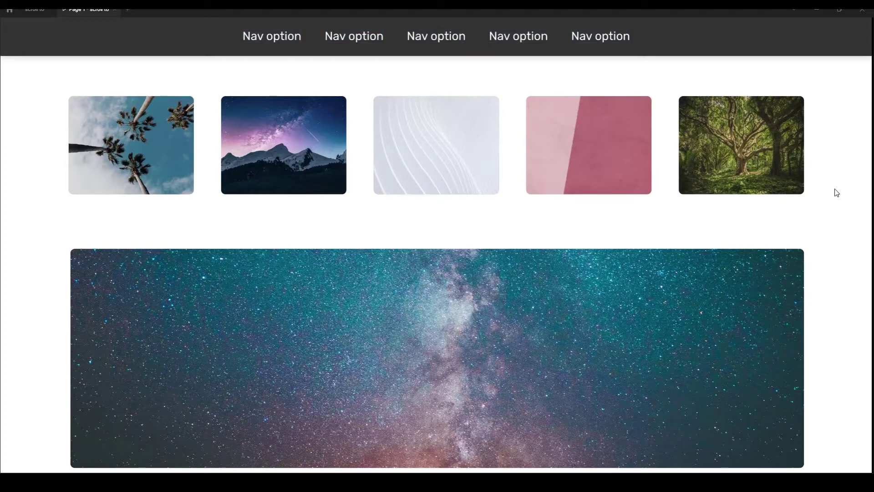
left_click(823, 30)
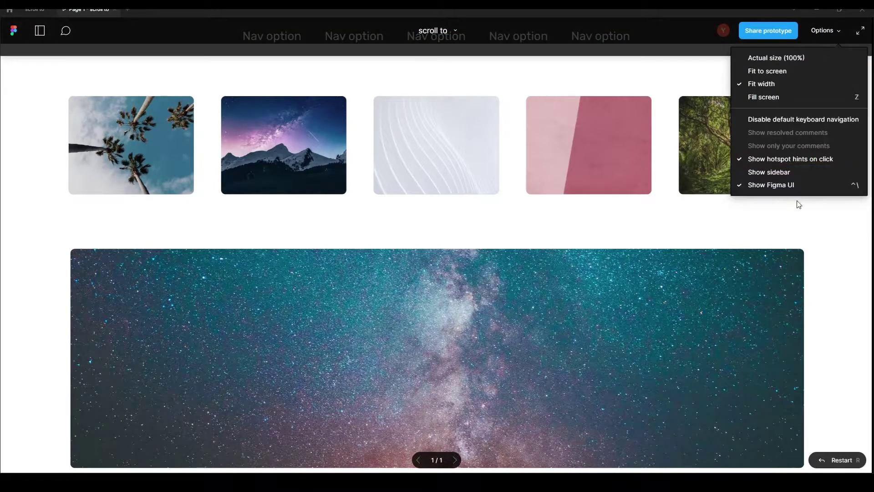
left_click(774, 185)
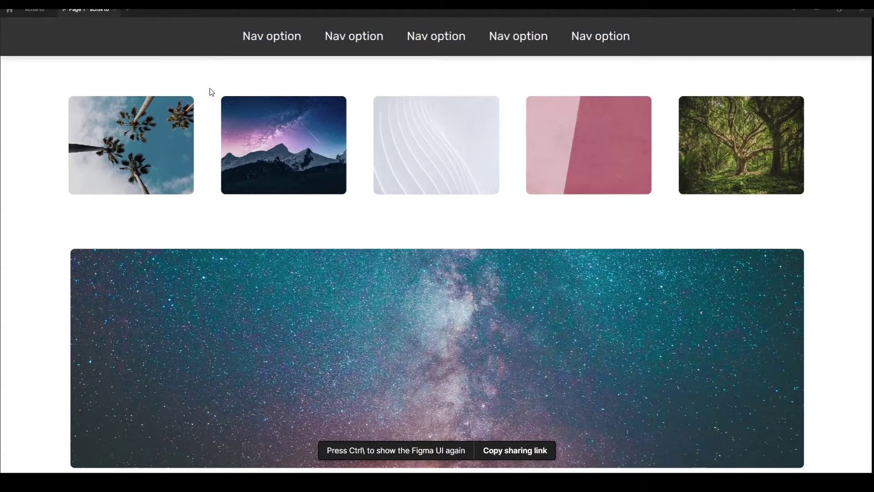
- Test the third, fifth and first nav option links in the preview
left_click(433, 40)
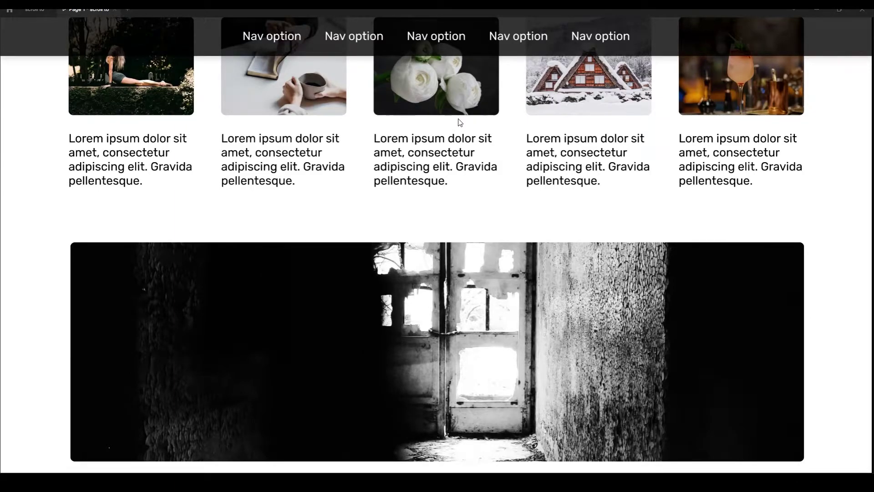
scroll(533, 51, "down", 5)
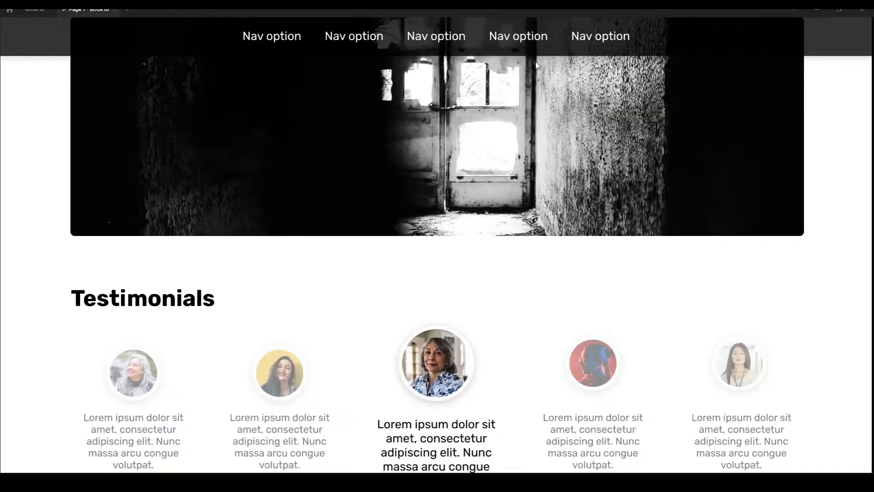
left_click(599, 36)
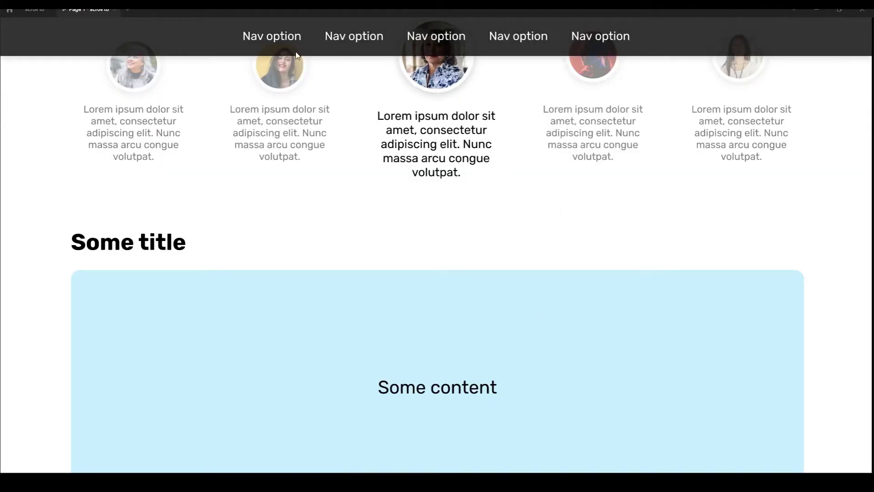
left_click(269, 39)
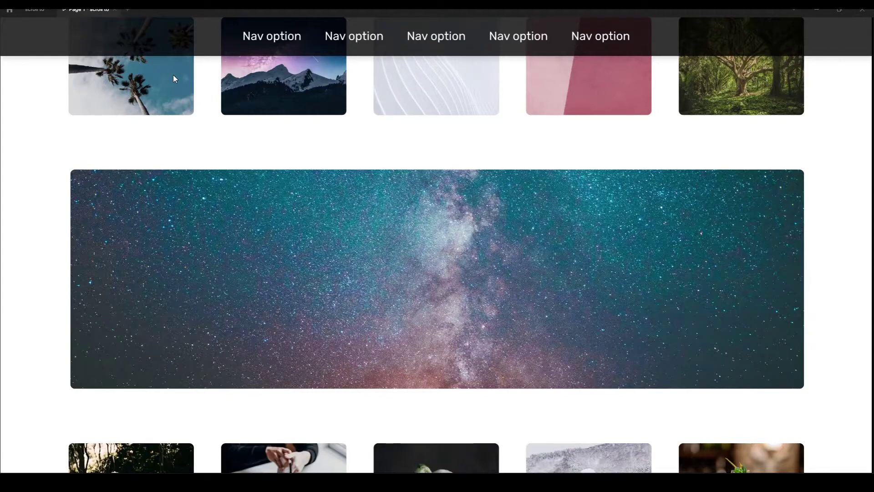
- In the design file, set the first nav option's Scroll to interaction to Animate with a 400 ms duration
left_click(33, 11)
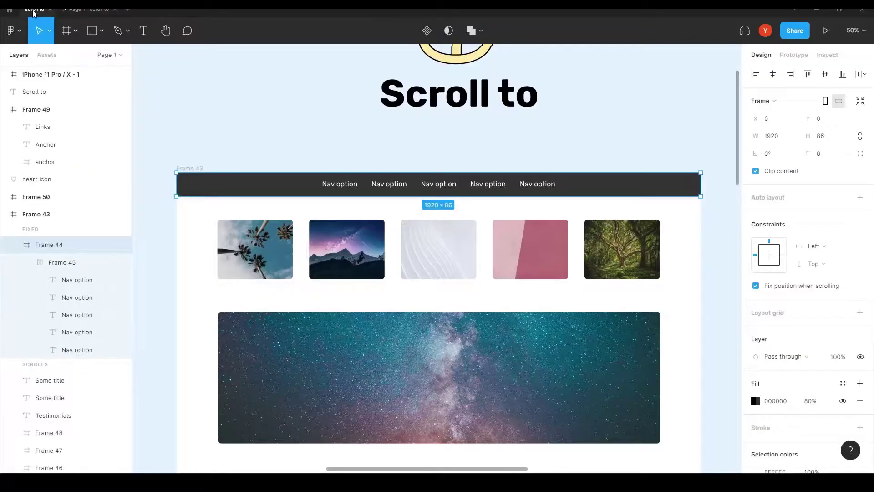
scroll(359, 148, "down", 2)
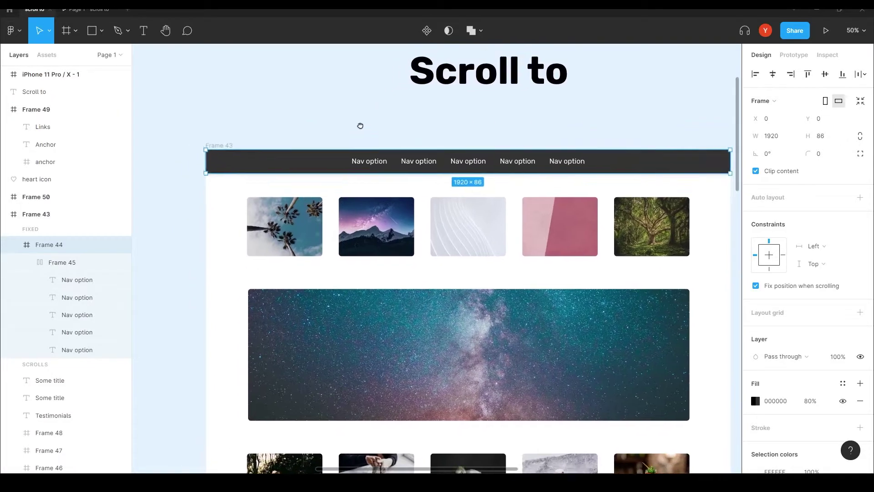
scroll(359, 121, "up", 2)
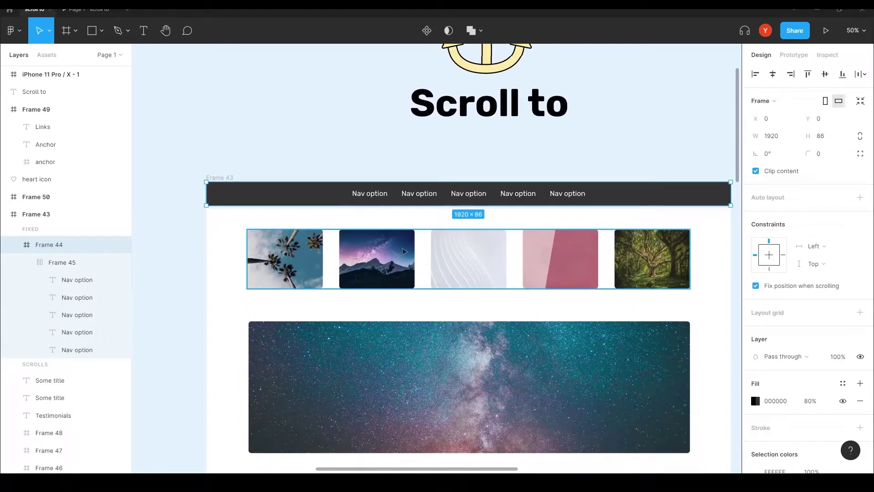
key("shift+0")
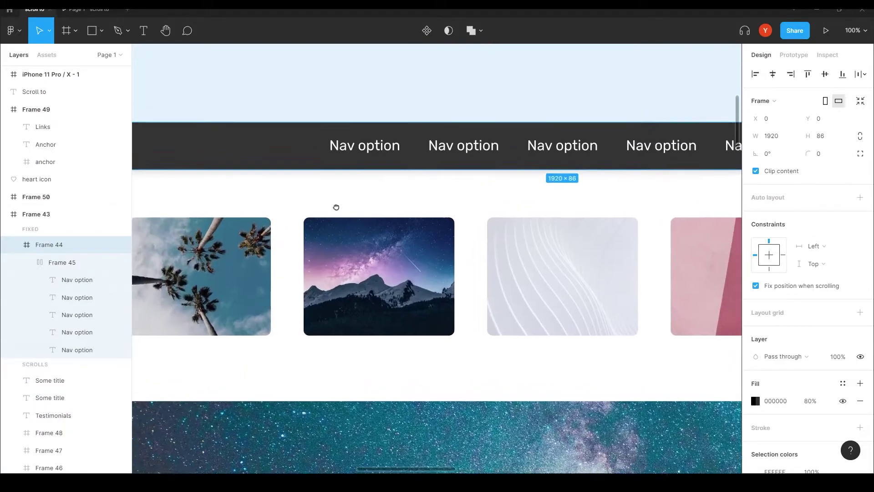
left_click(794, 54)
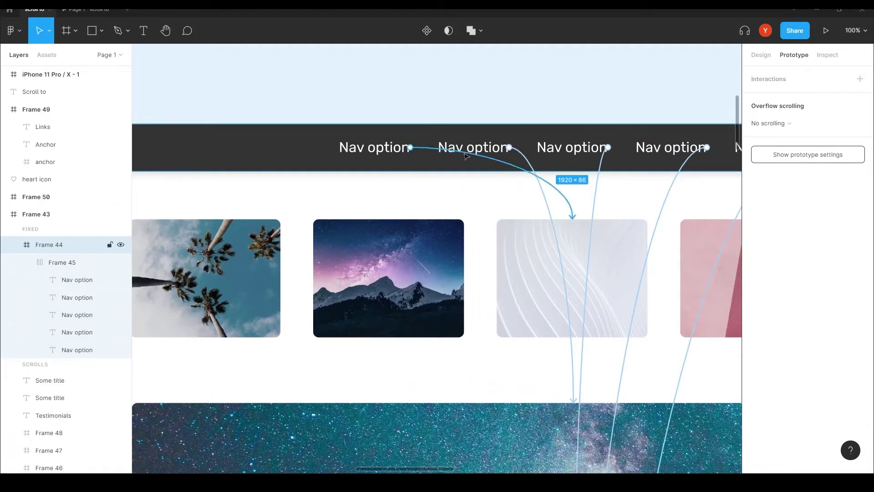
left_click(473, 154)
left_click(651, 202)
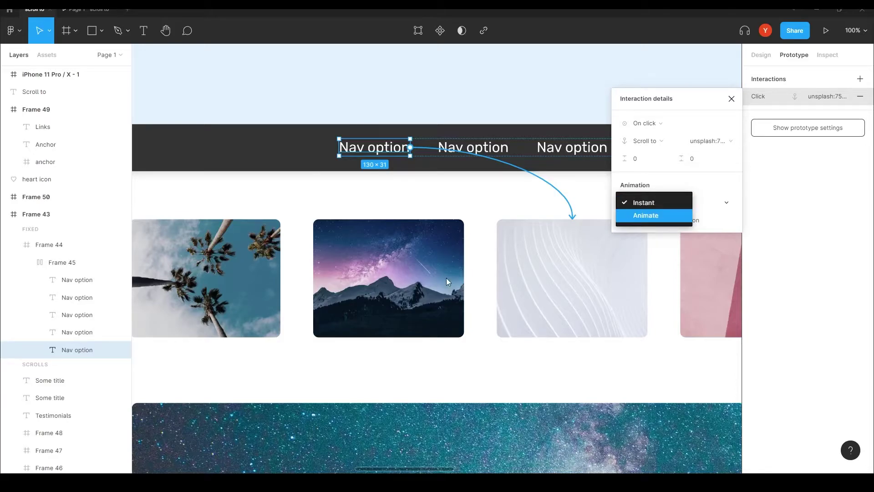
left_click(641, 215)
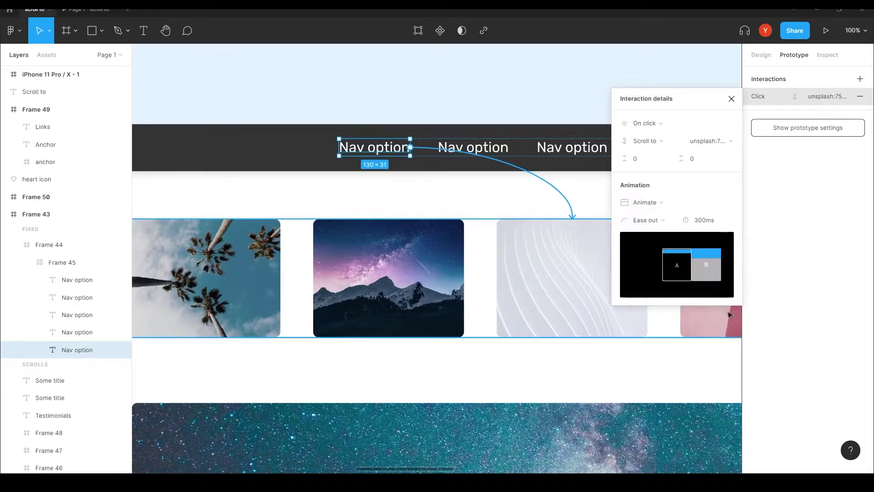
left_click(703, 223)
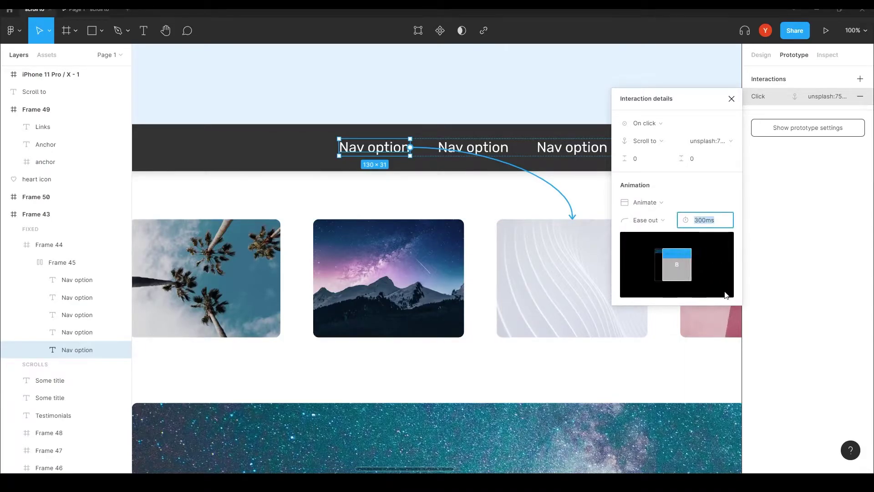
type("400")
key("Return")
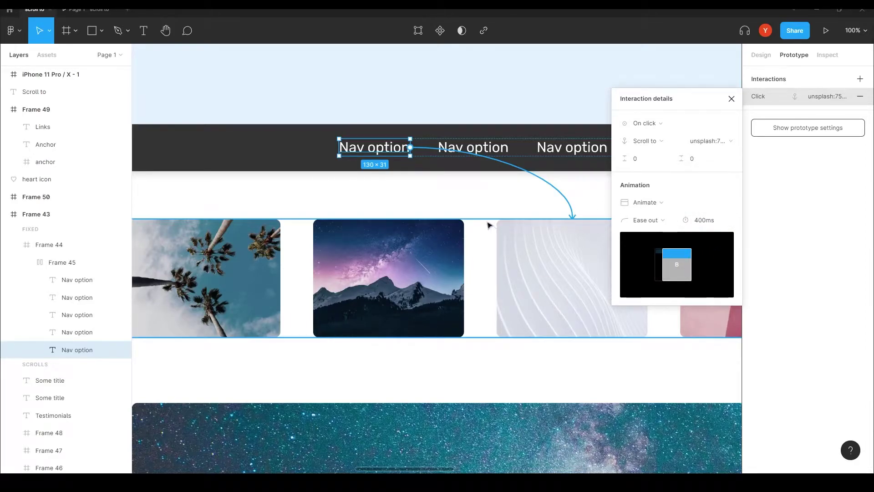
- Set the second nav option's Scroll to interaction to Animate with a 400 ms duration
left_click(473, 147)
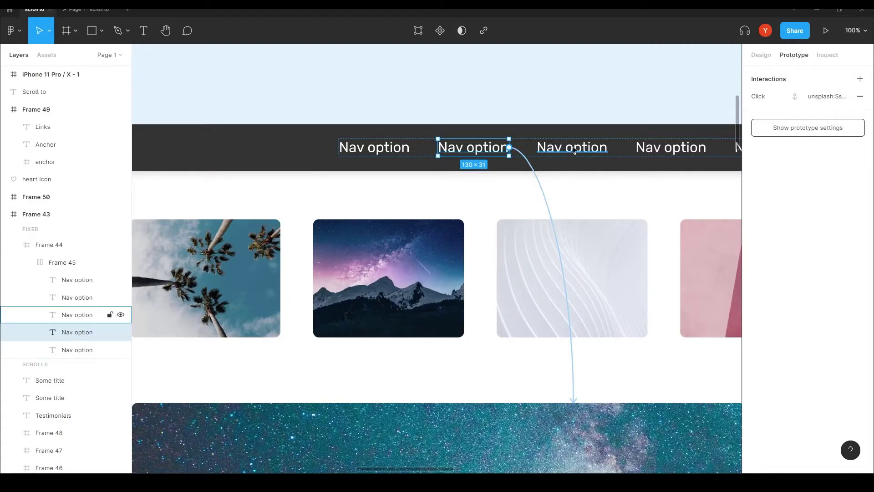
left_click(542, 186)
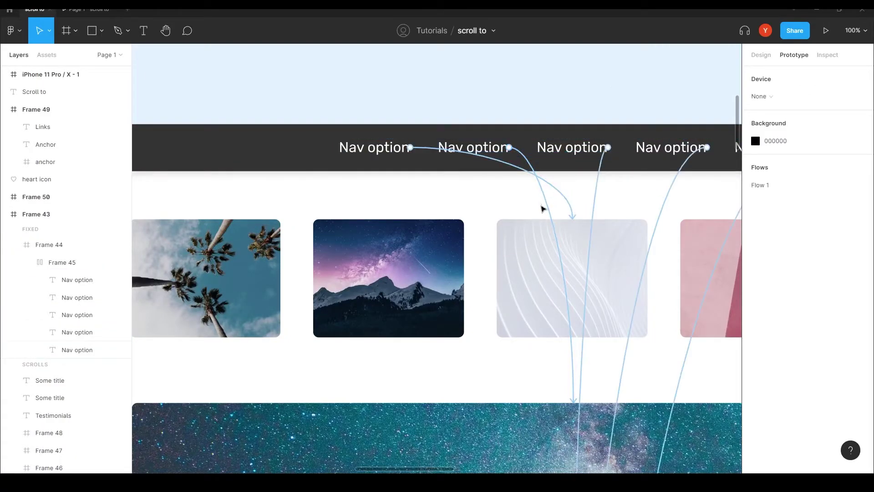
left_click(547, 209)
left_click(646, 202)
left_click(647, 214)
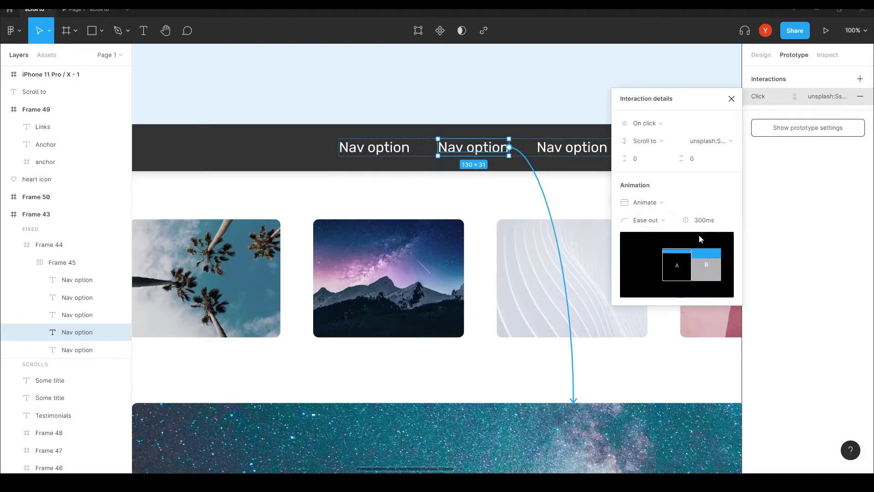
left_click(709, 221)
type("400")
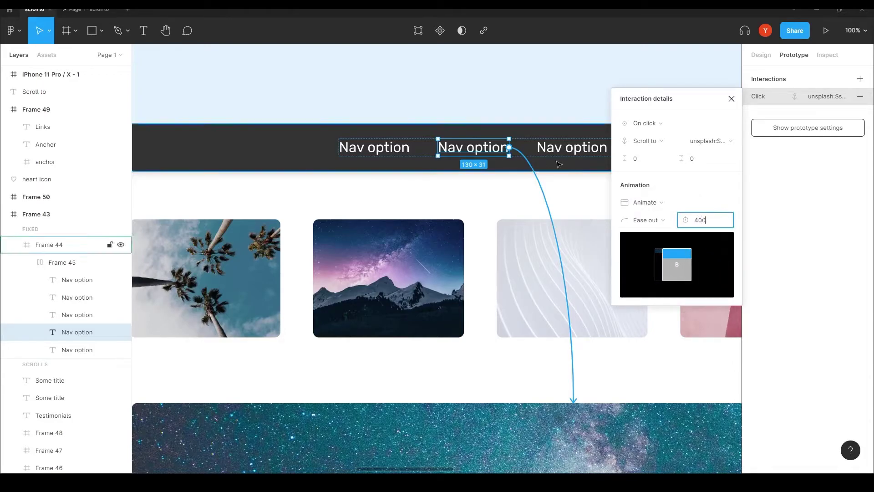
- Set the third nav option's Scroll to animation to Animate, lasting 400 ms
left_click(558, 142)
left_click(601, 195)
left_click(661, 202)
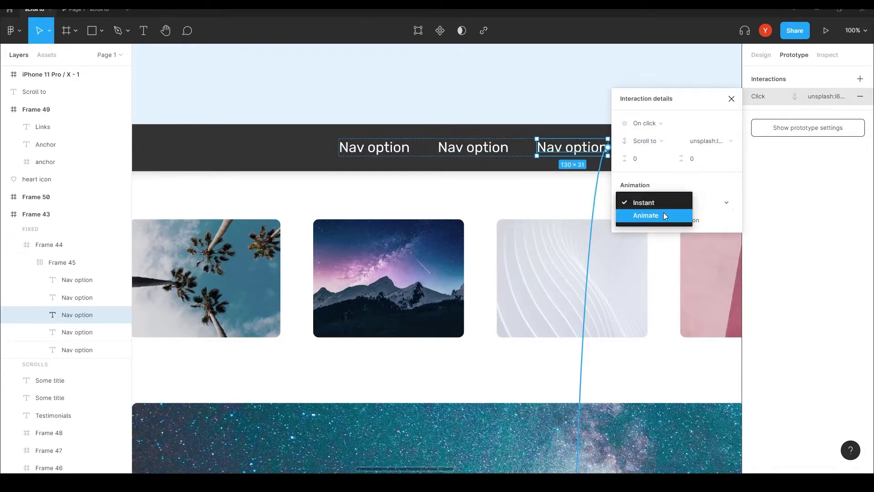
left_click(663, 212)
left_click(703, 221)
type("400")
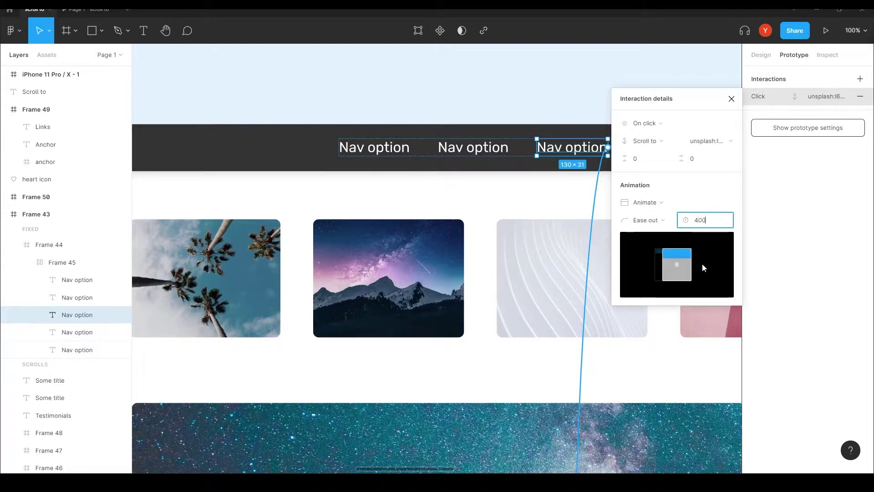
key("Return")
- Change the fourth nav option's Scroll to animation to Animate with a duration of 400 ms
left_click_drag(693, 104, 272, 166)
left_click(77, 297)
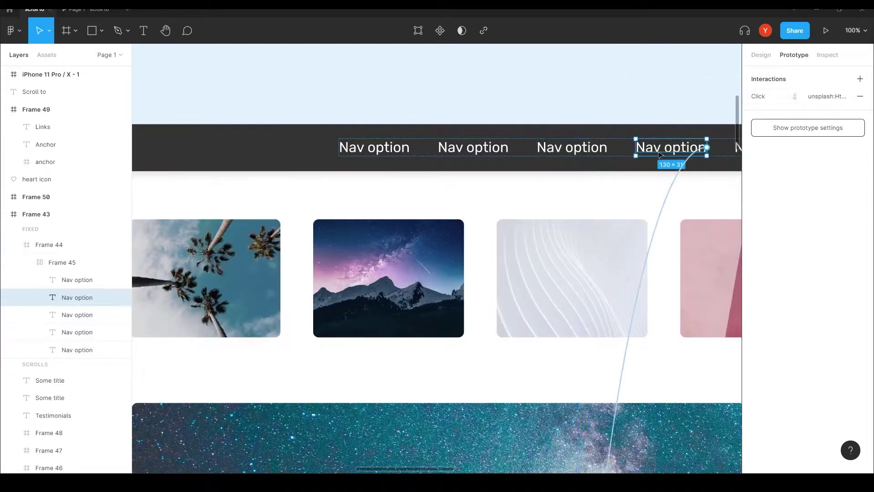
left_click(656, 232)
left_click(645, 207)
left_click(649, 211)
left_click(701, 220)
left_click(704, 220)
type("400")
key("Return")
- Give the fifth nav option's testimonials link the Animate transition with a 400 ms duration and deselect it
scroll(511, 201, "right", 5)
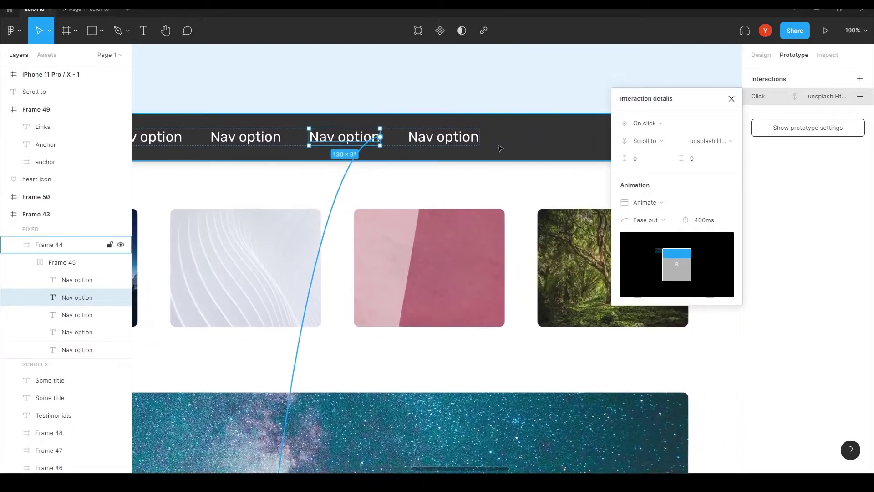
left_click(455, 140)
left_click(423, 195)
left_click(665, 203)
left_click(665, 215)
left_click(701, 220)
type("40")
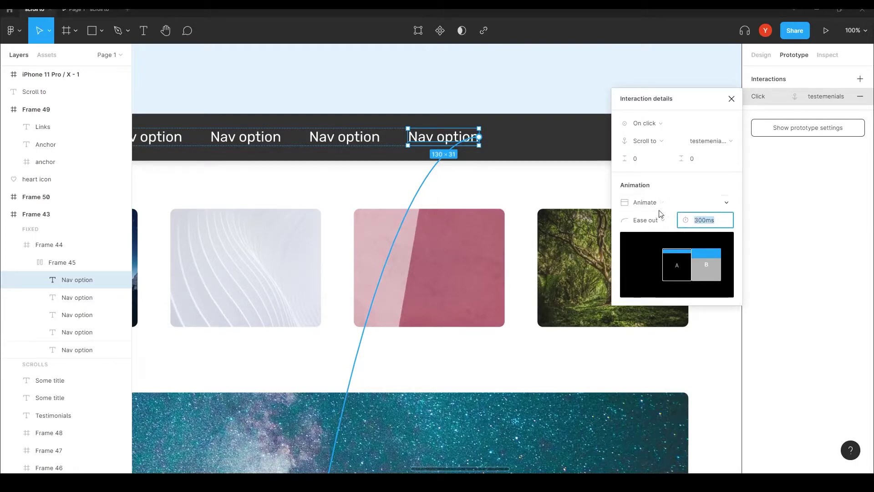
type("0")
key("Return")
left_click(364, 97)
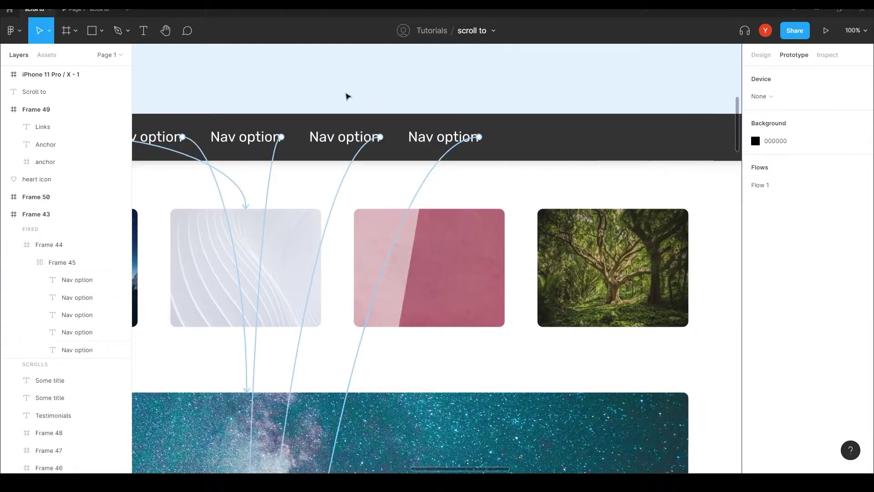
- Switch to the prototype preview and test the animated scrolling of the third, fourth and second nav options
scroll(232, 90, "left", 5)
key("ctrl+alt+Return")
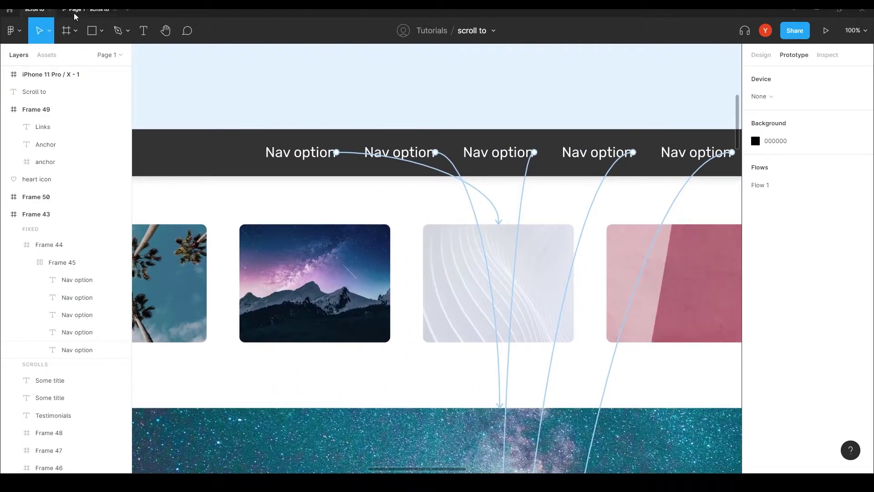
left_click(422, 40)
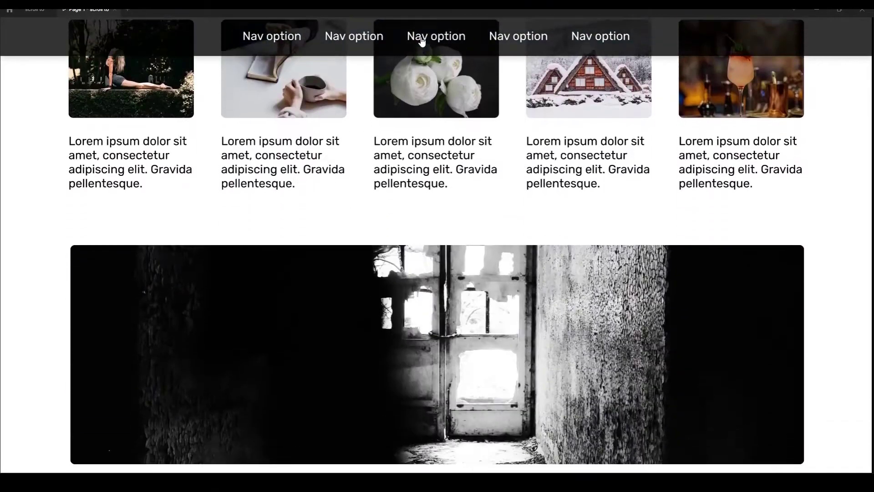
left_click(524, 43)
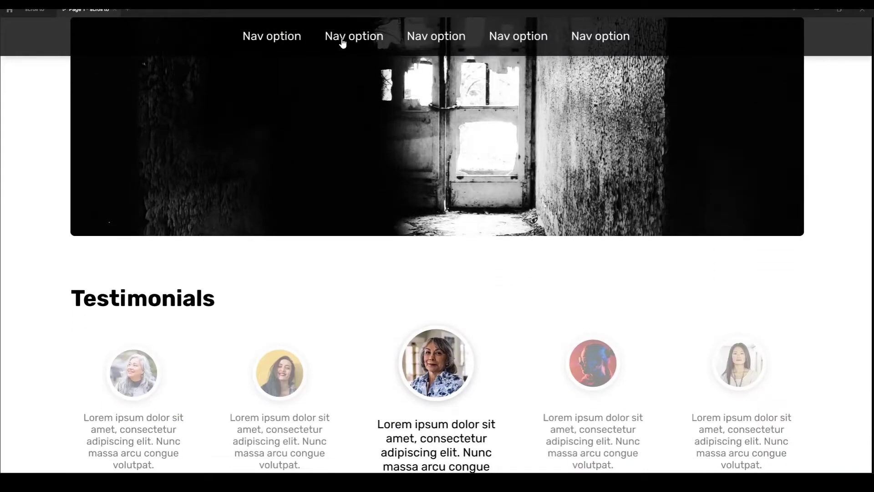
left_click(342, 40)
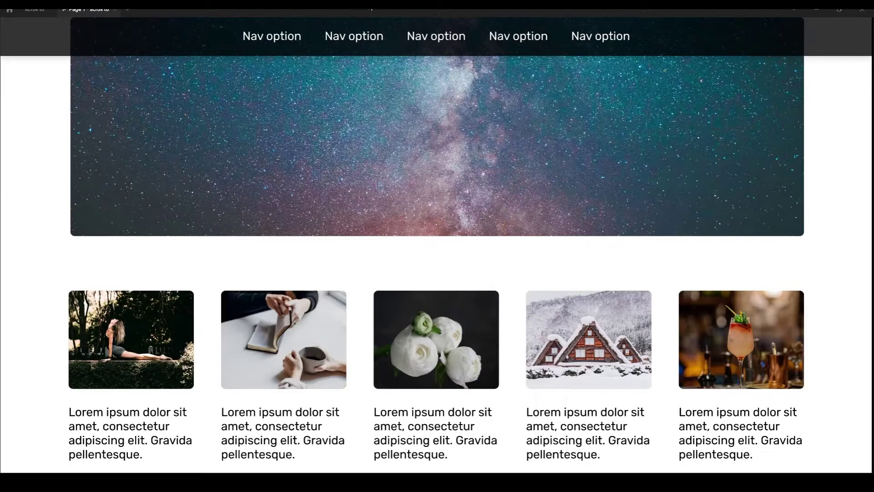
- Return to the scroll to design file and draw a measuring rectangle about 122 × 126 from the nav bar's upper edge
left_click(35, 10)
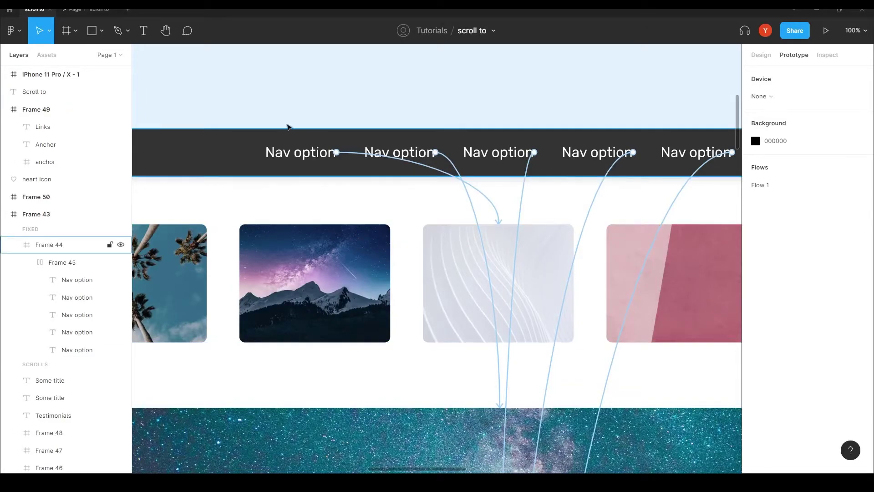
left_click_drag(221, 94, 496, 94)
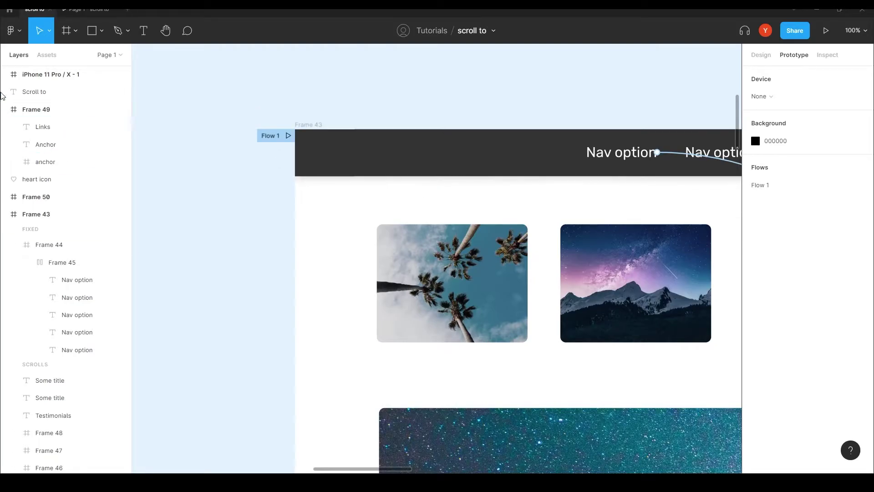
left_click(92, 31)
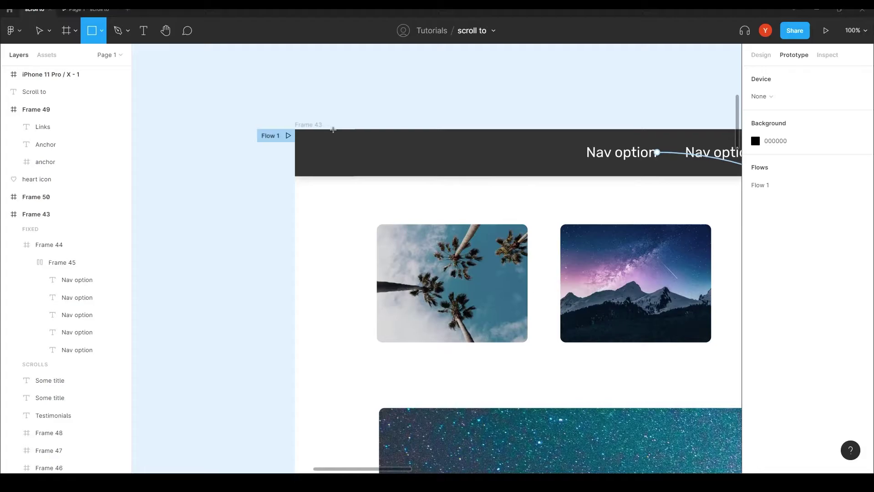
left_click_drag(333, 129, 401, 199)
left_click_drag(59, 266, 35, 210)
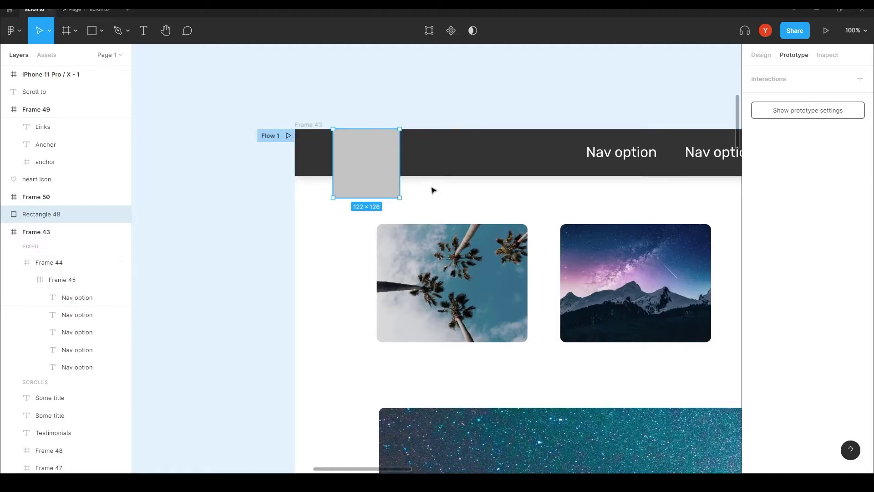
- Set the measuring rectangle's height to 120 and move it off the page frame onto the empty canvas beside it
left_click(761, 54)
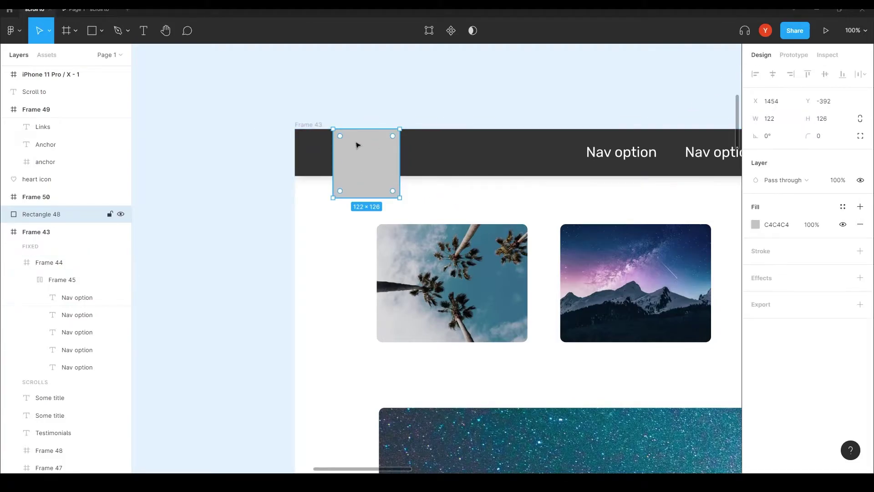
left_click(825, 124)
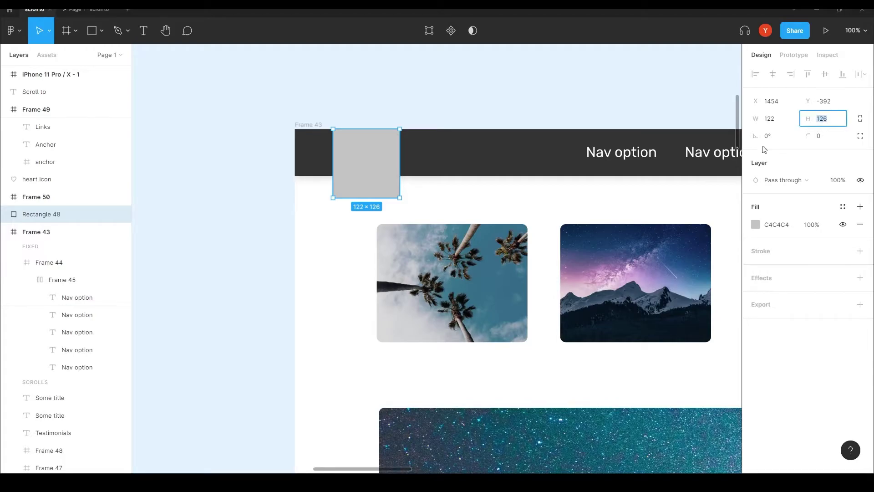
type("1")
key("Return")
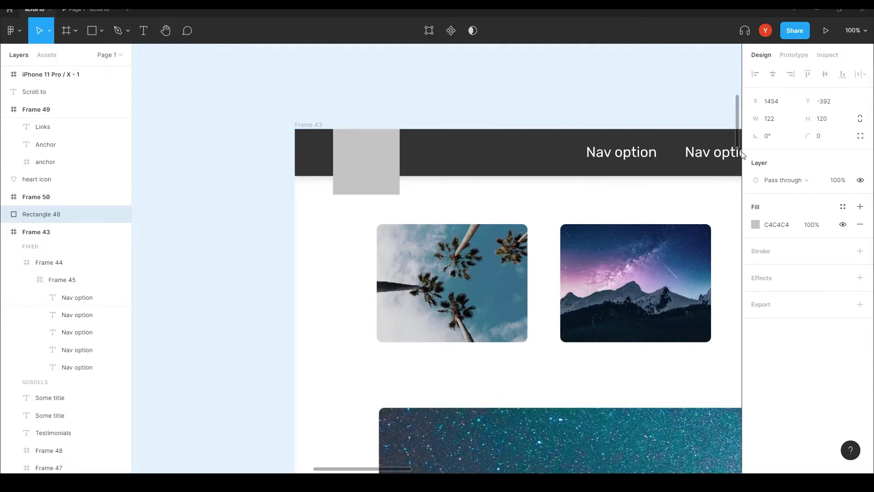
left_click(244, 226)
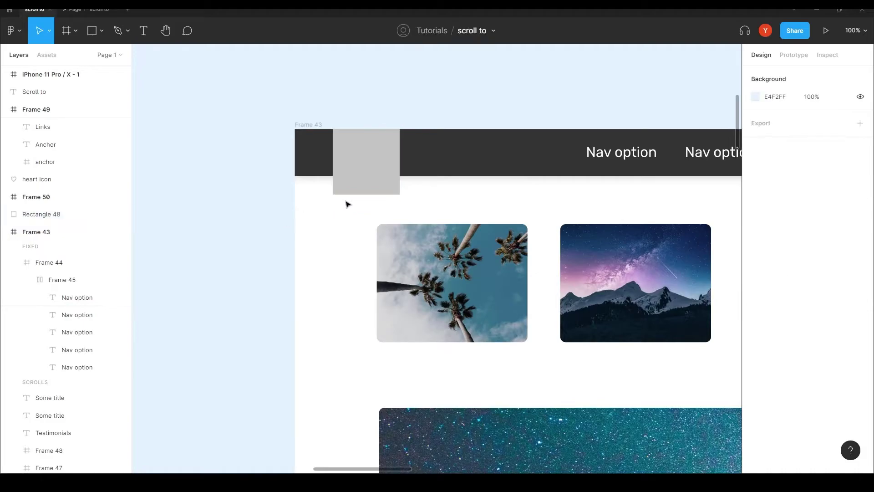
left_click_drag(375, 182, 238, 182)
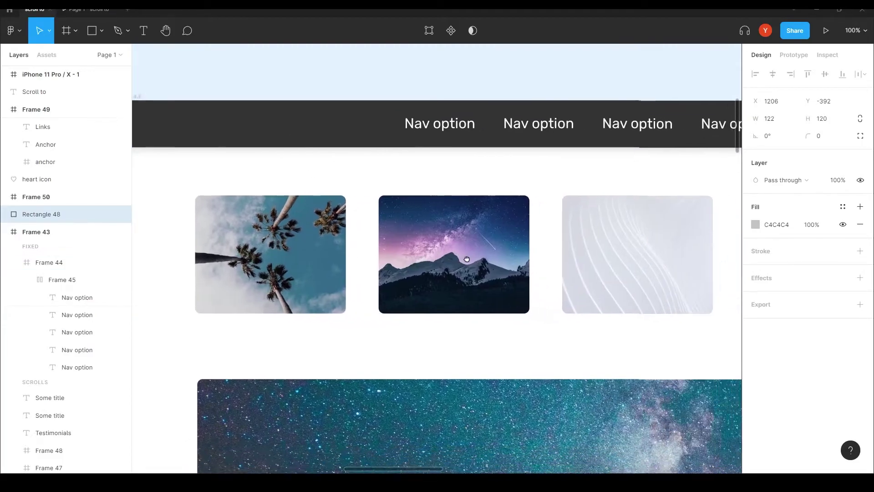
- Set the Y-offset of the first nav option's Scroll to interaction to -120
scroll(657, 293, "right", 5)
left_click(794, 55)
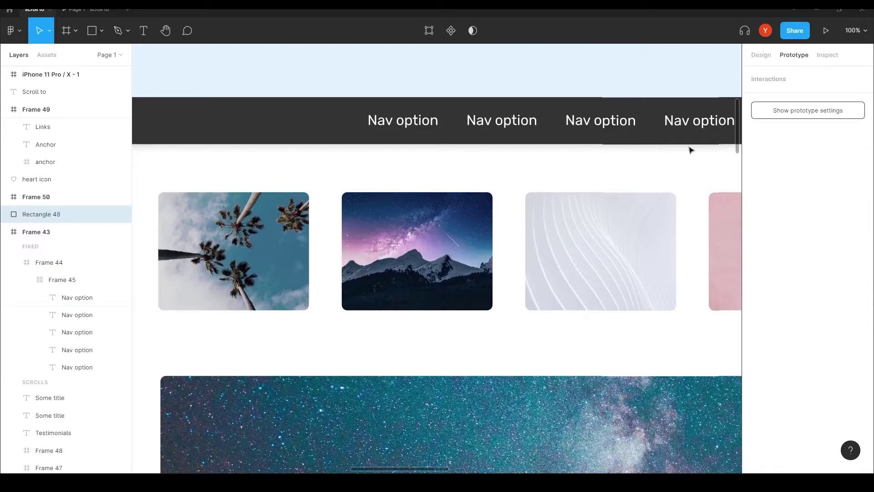
left_click(665, 113)
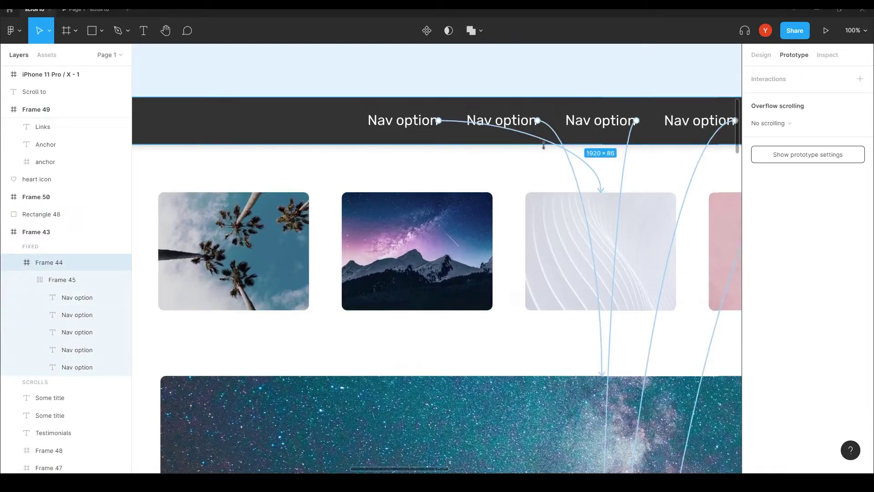
left_click(593, 173)
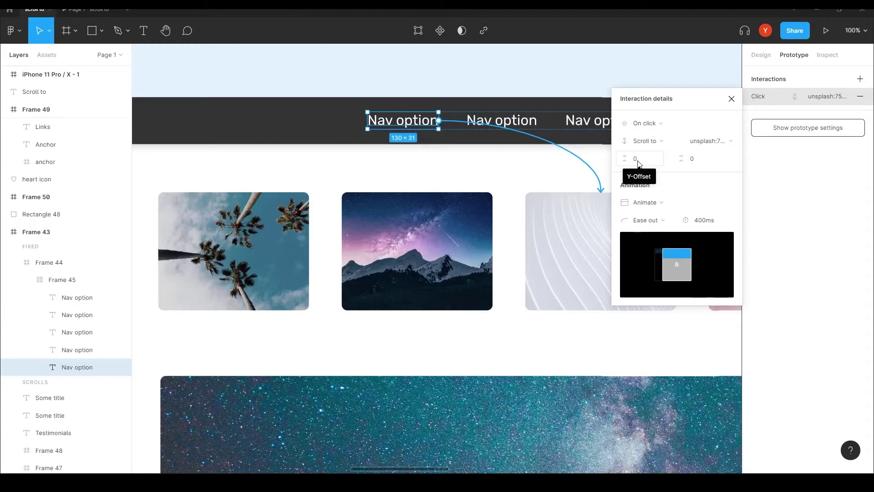
left_click_drag(678, 97, 802, 115)
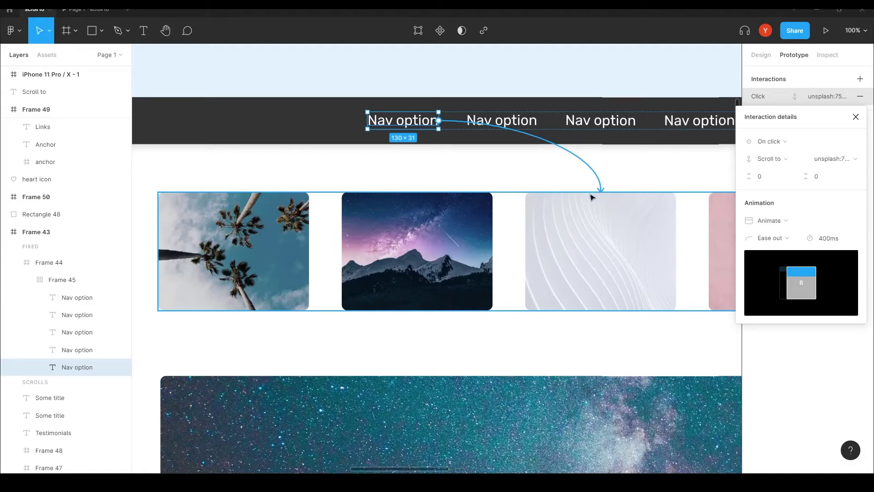
left_click(761, 177)
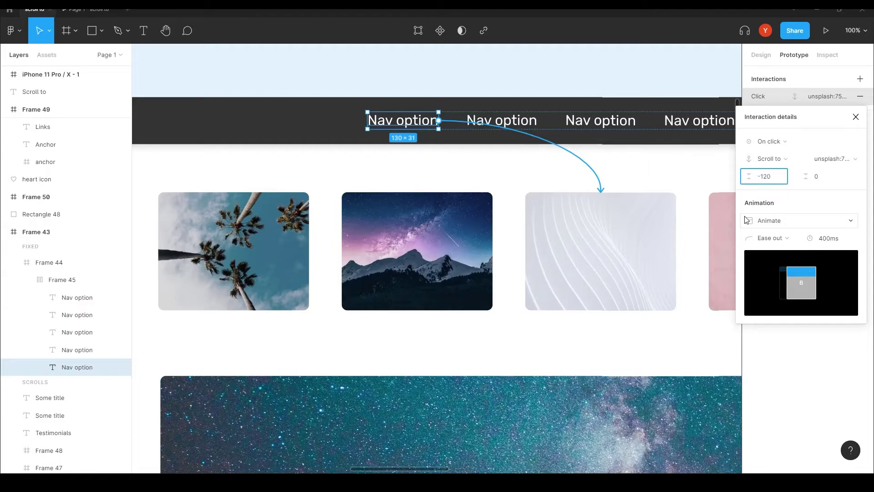
key("Return")
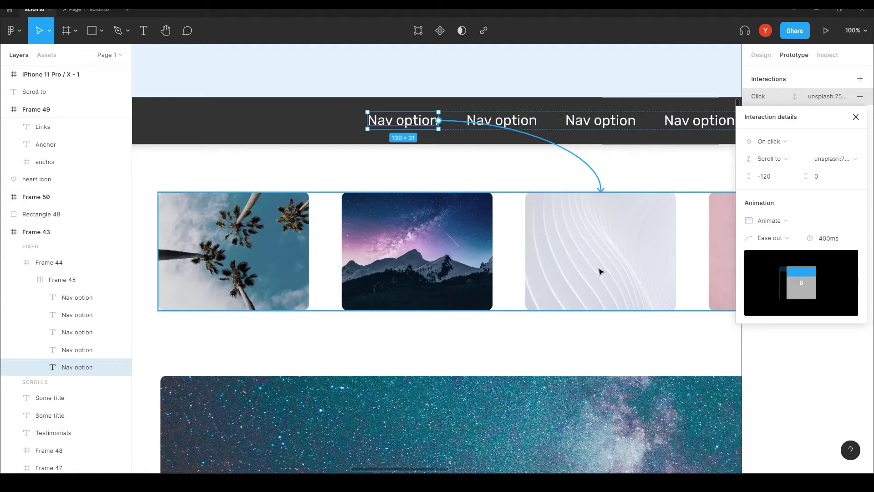
- Give the second nav option's Scroll to interaction a Y-offset of -120
left_click(77, 350)
left_click(575, 178)
left_click(637, 158)
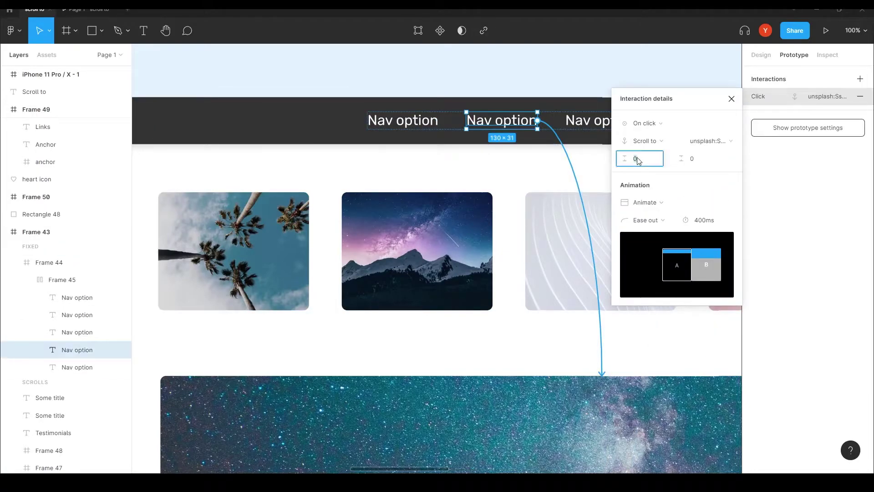
type("-120")
key("Return")
- Apply a -120 Y-offset to the third nav option's Scroll to interaction
left_click(519, 102)
left_click(587, 120)
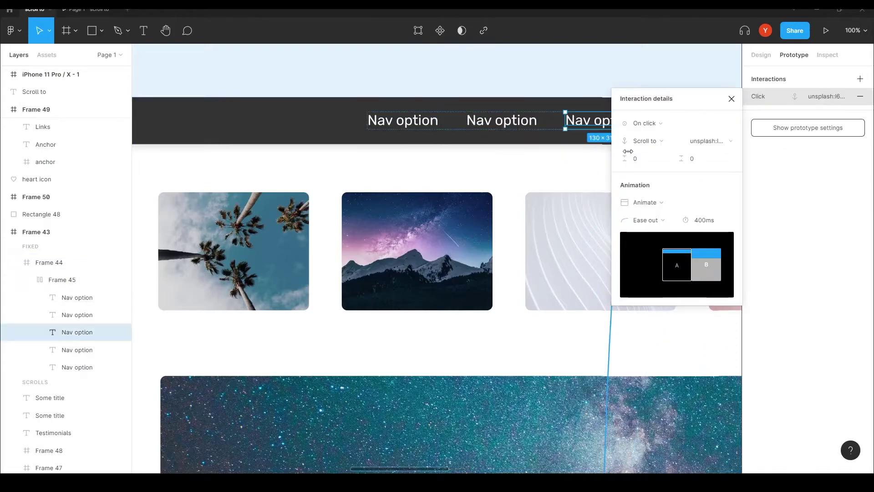
left_click(649, 162)
key("Escape")
key("Escape")
- Change the fourth nav option's Scroll to Y-offset to -120
left_click(699, 173)
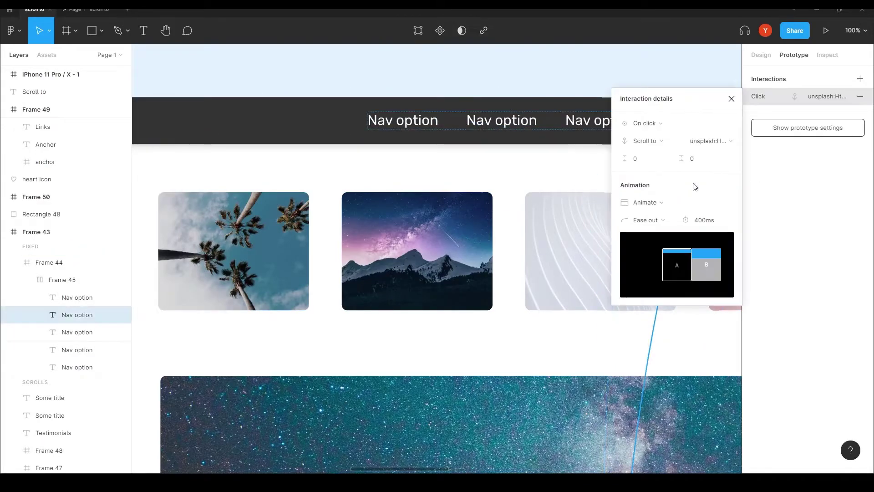
left_click(651, 159)
type("-120")
key("Escape")
key("Escape")
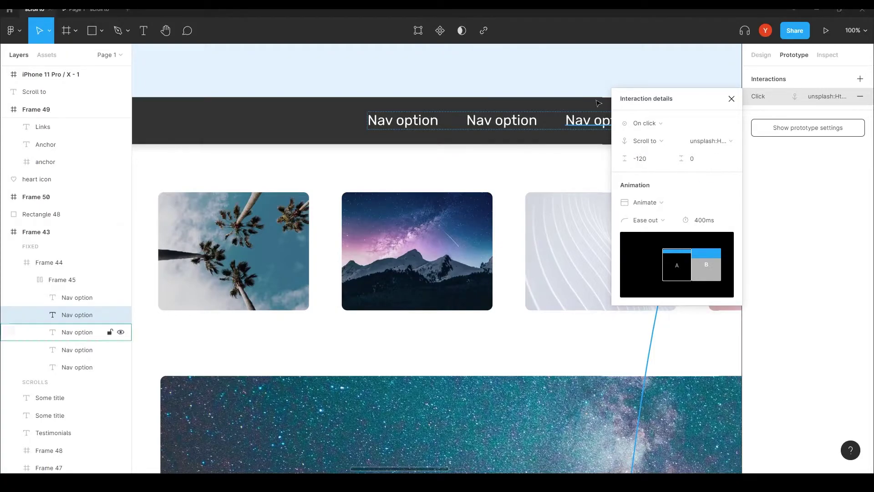
- Set the fifth nav option's testimonials link to a Y-offset of -120 and check the fourth option's interaction details
scroll(408, 159, "right", 6)
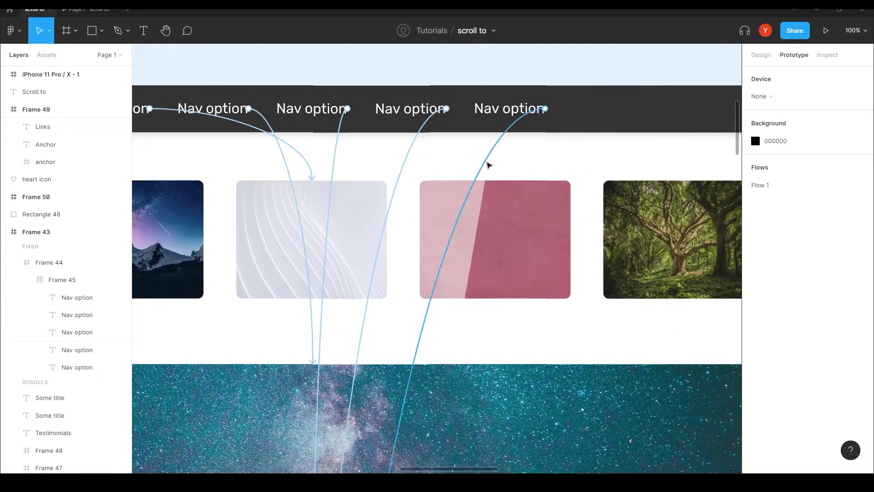
left_click(487, 164)
left_click(654, 161)
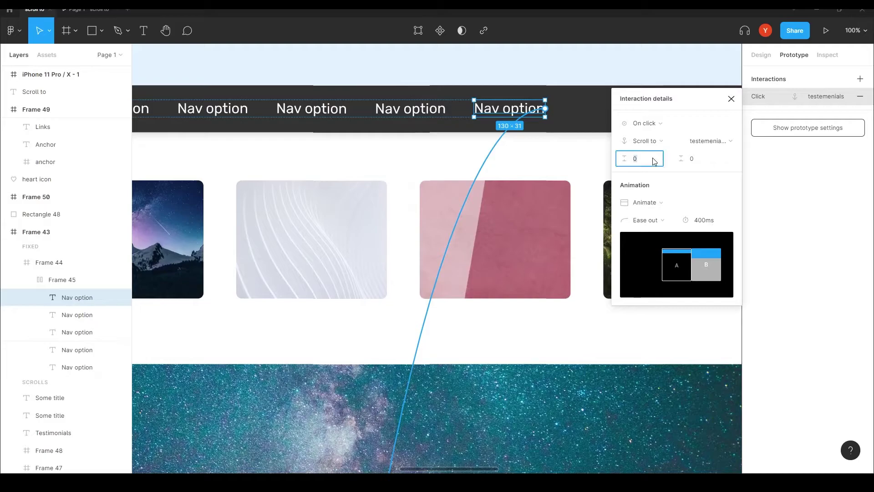
type("150")
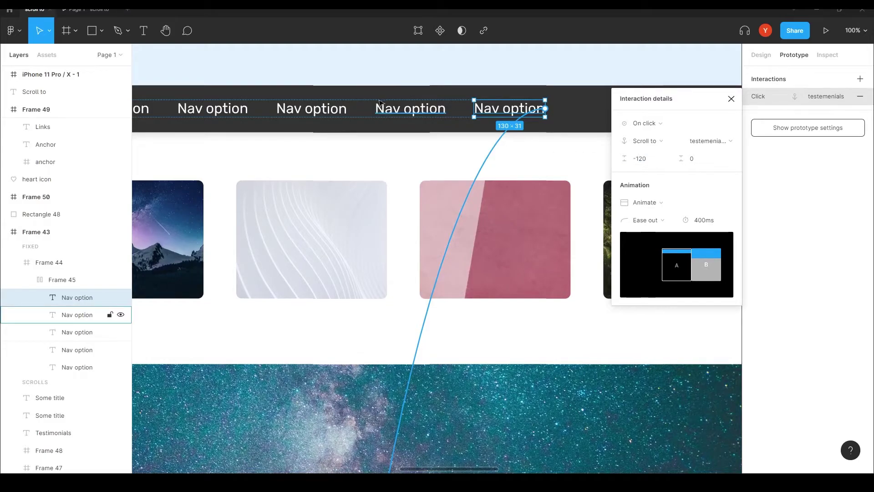
left_click(422, 119)
left_click(407, 167)
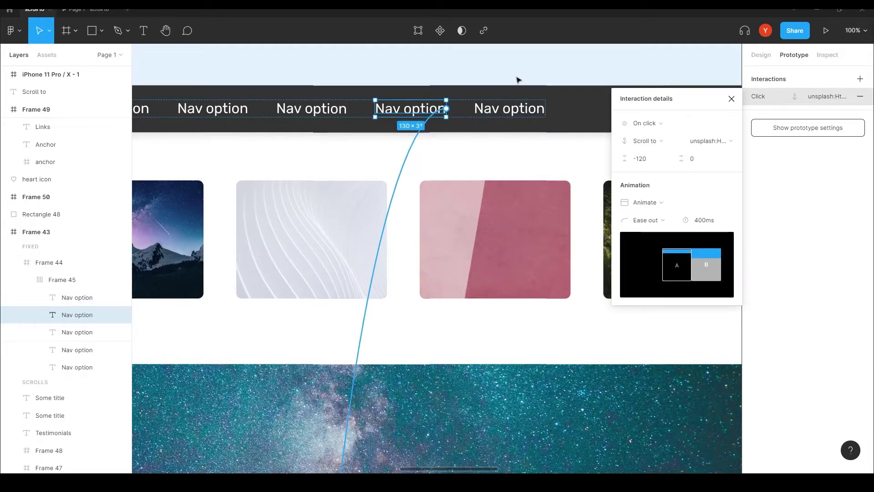
left_click(485, 68)
- Switch to the prototype preview and test the offset scrolling of the third, first, second, fourth and fifth nav options
key("ctrl+alt+Return")
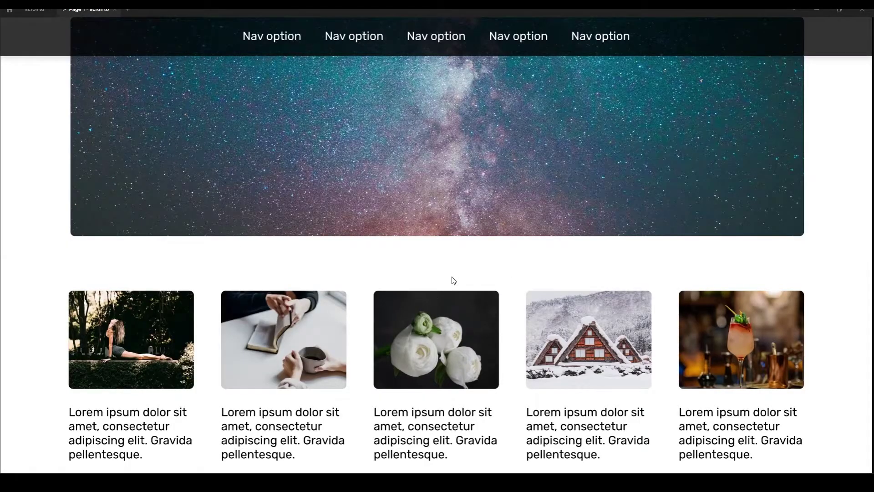
left_click(416, 37)
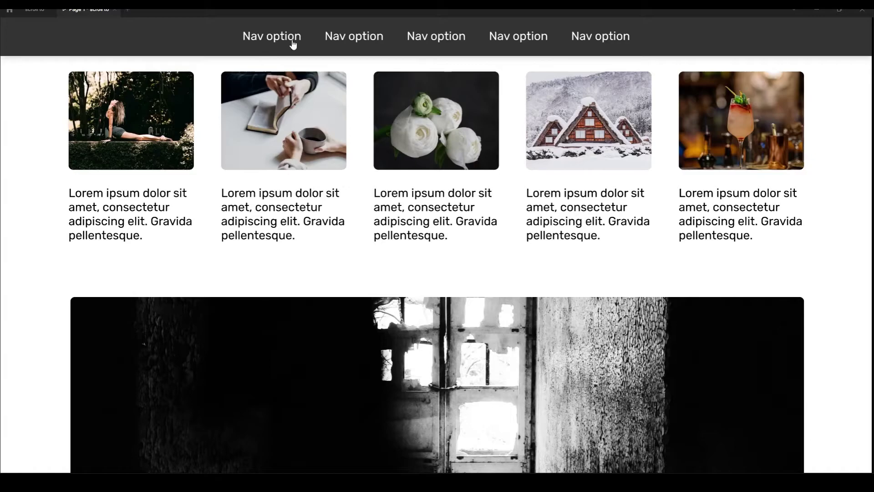
left_click(273, 38)
left_click(354, 38)
left_click(522, 51)
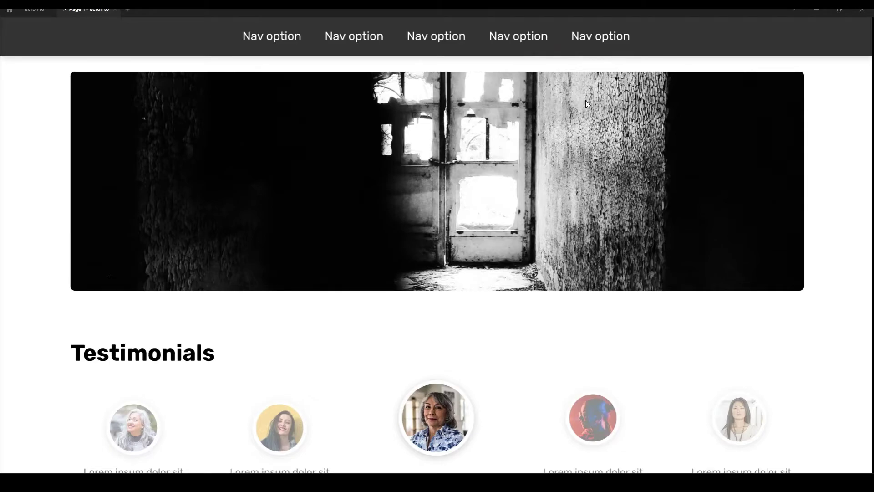
left_click(614, 40)
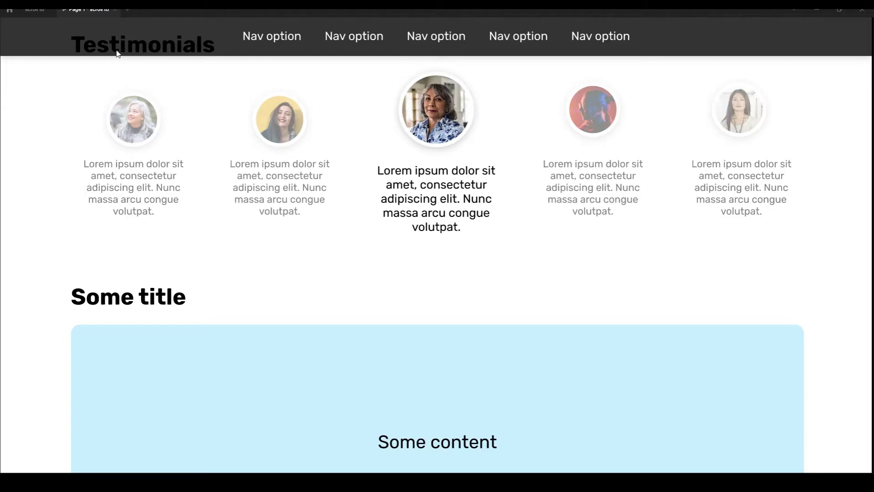
- Go back to the design file and examine where the fifth nav option's link lands relative to the Testimonials heading
left_click(34, 9)
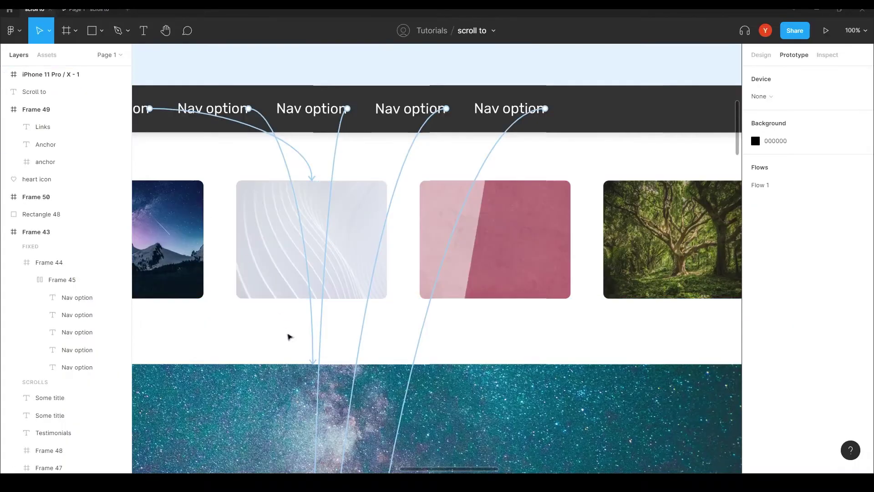
scroll(318, 204, "down", 5)
scroll(316, 277, "down", 10)
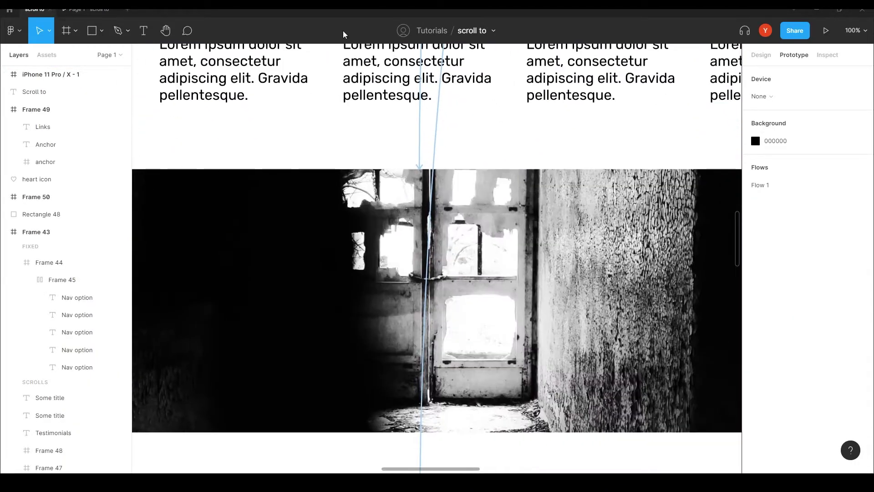
scroll(321, 182, "down", 5)
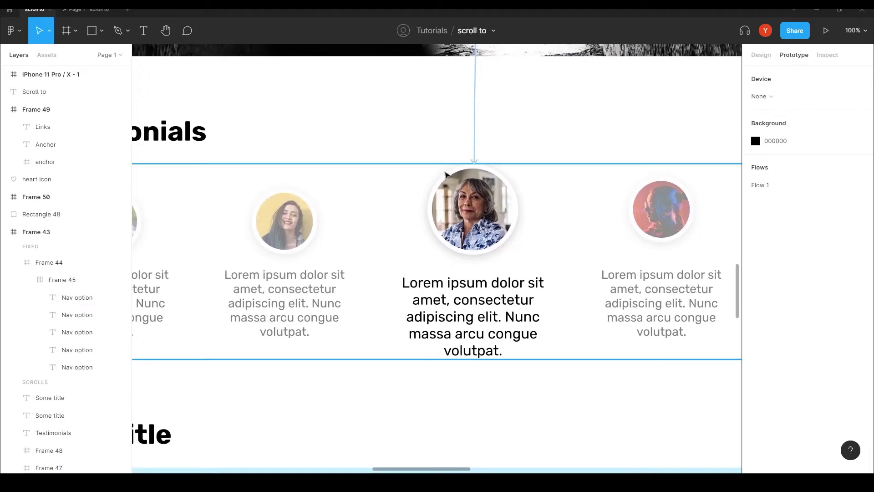
key("minus")
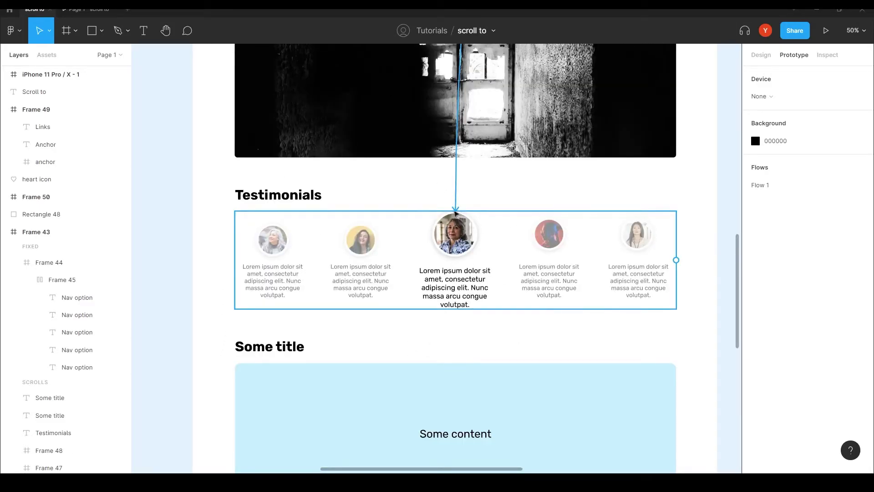
key("Escape")
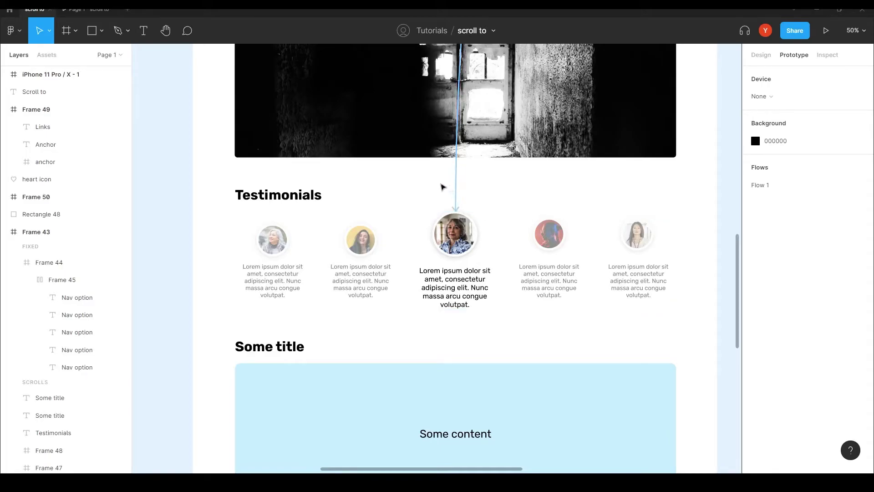
- Compare the Testimonials section's landing position in the prototype preview with the heading and testimonials frame in the design file
left_click(72, 11)
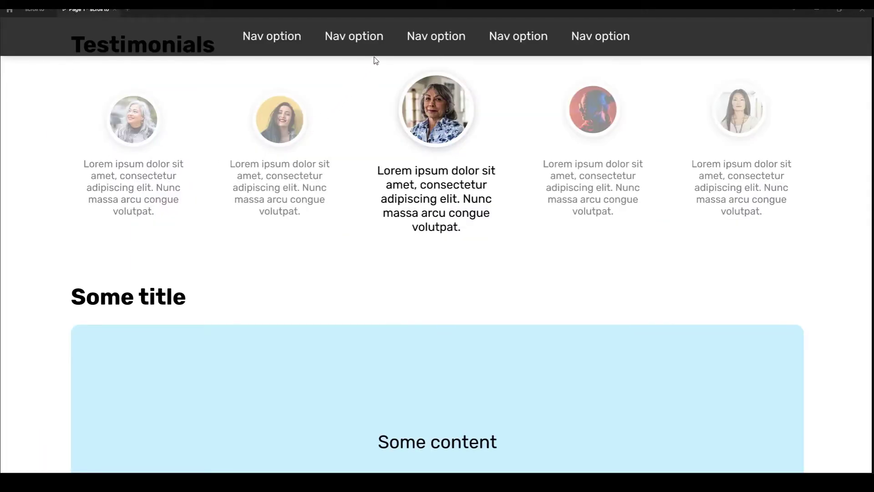
left_click(34, 10)
left_click(322, 273)
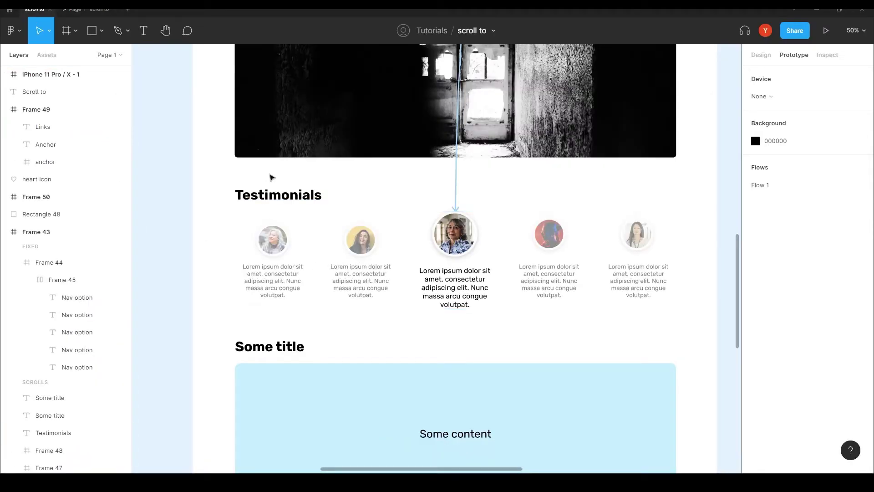
left_click(760, 55)
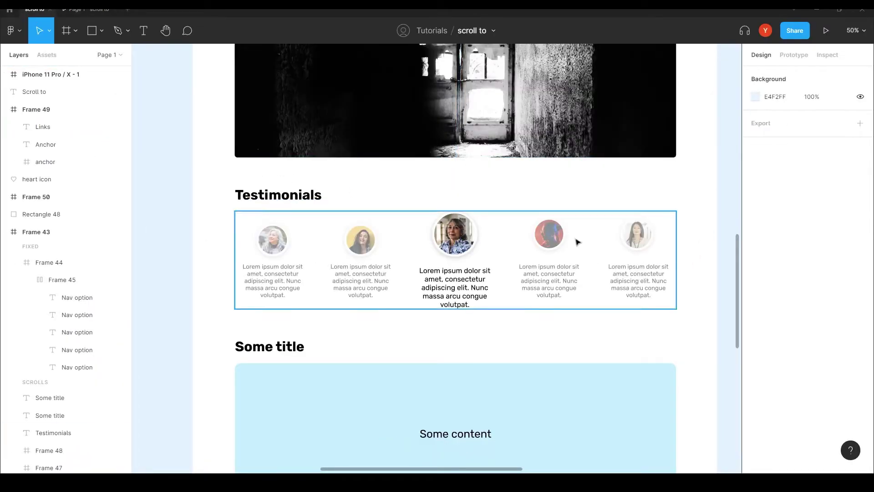
- Set the Scroll to Y-offset of the fifth nav option's testimonials link to -180
scroll(578, 241, "up", 5)
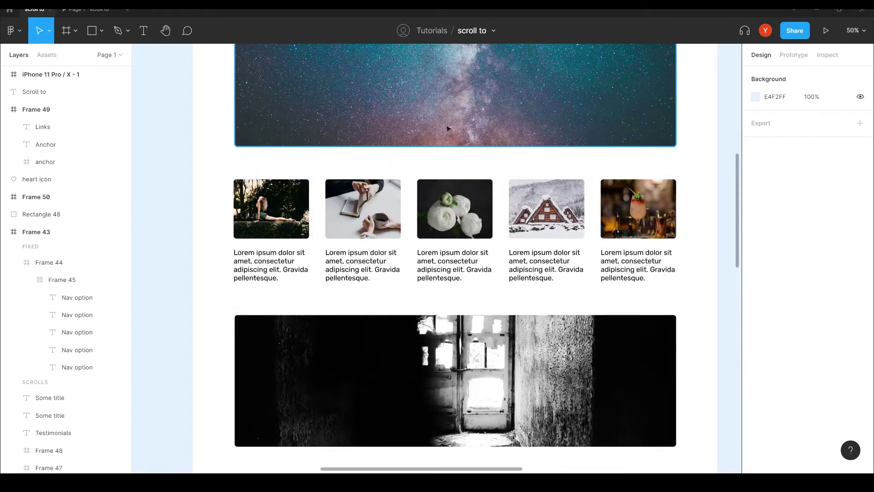
scroll(450, 134, "up", 9)
scroll(546, 220, "down", 2)
left_click(552, 248)
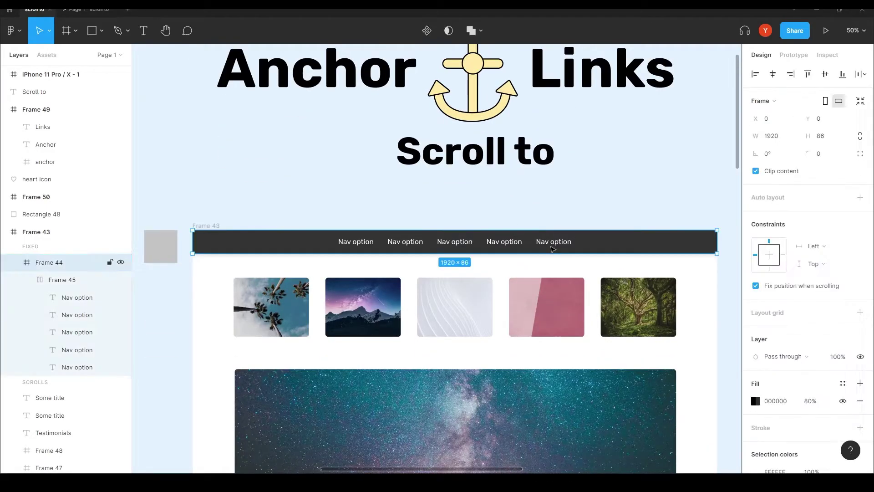
left_click(794, 55)
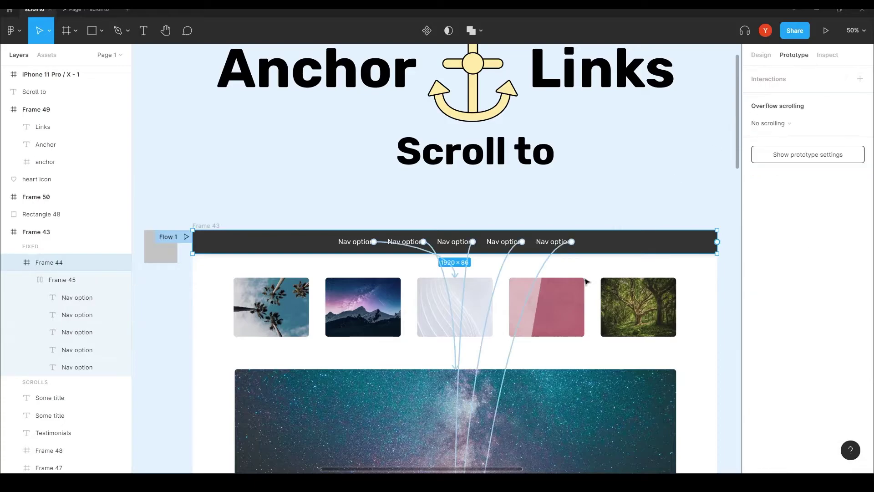
left_click(528, 310)
left_click(650, 162)
key("BackSpace")
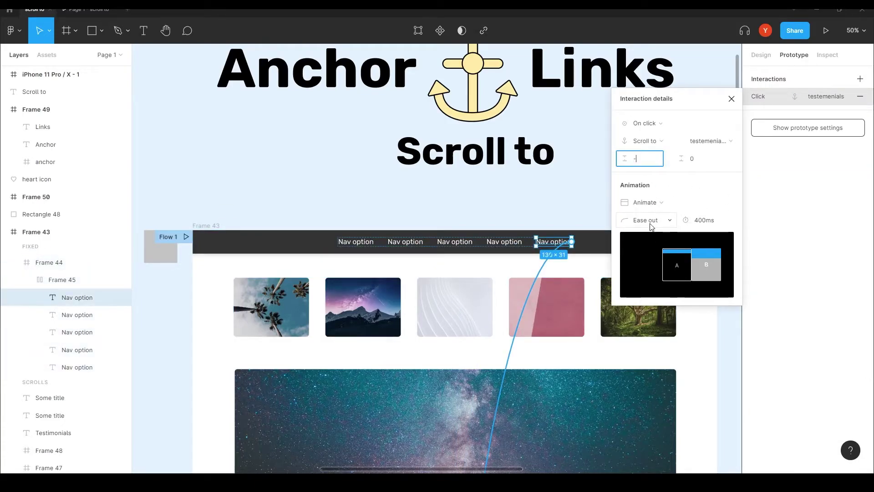
type("-180")
key("Return")
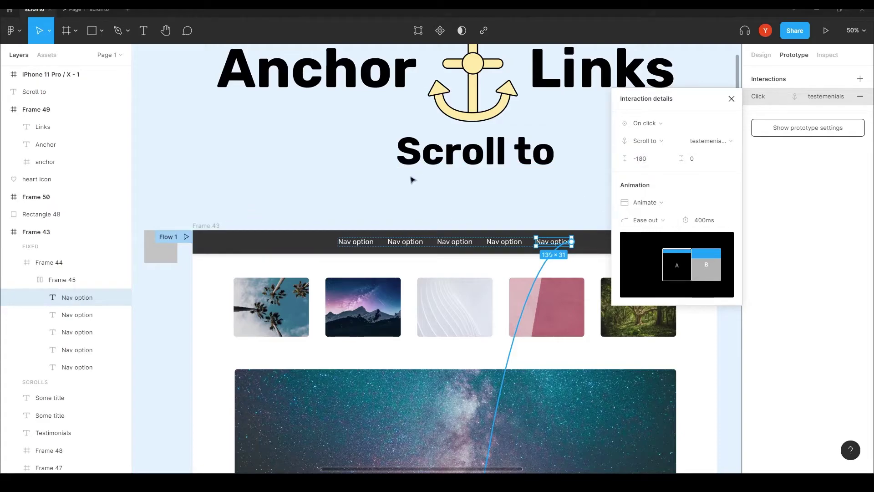
- Switch to the prototype preview and test scrolling with the third and fifth nav options
left_click(97, 11)
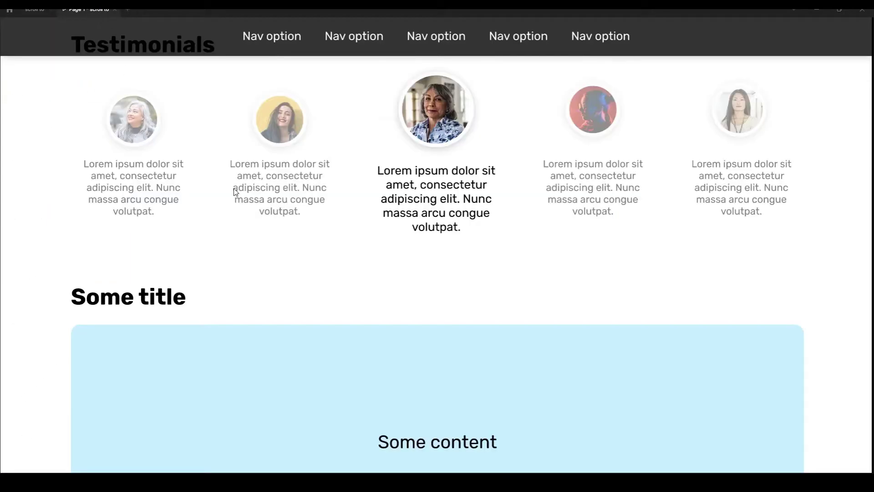
left_click(436, 40)
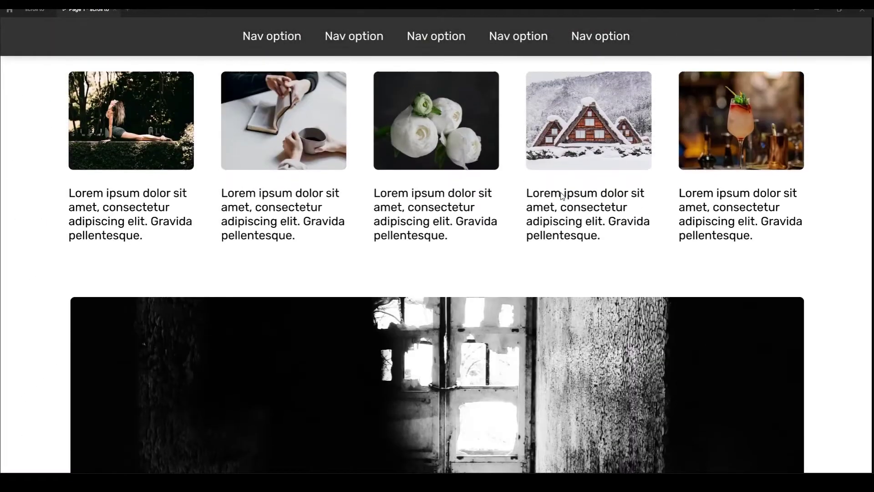
left_click(589, 37)
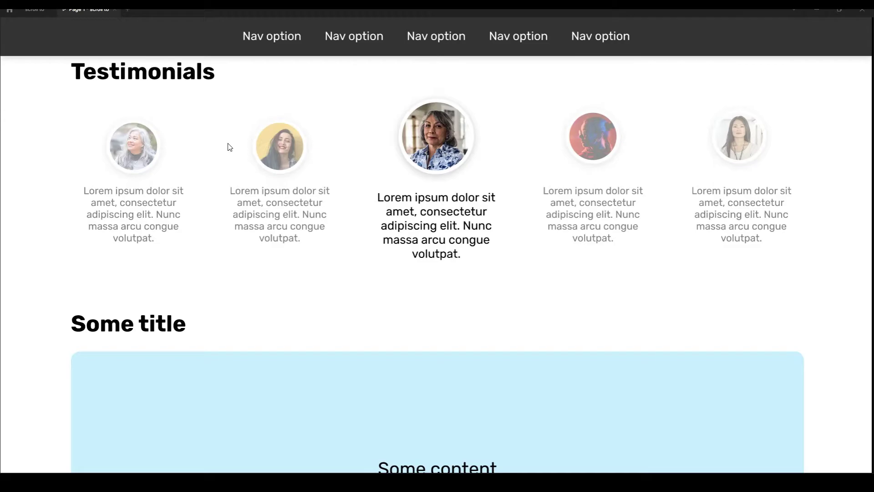
- Return to the design file and look over the iPhone mockup and the three Lolipop, Pirsing and Sigar Love frames
key("ctrl+shift+Tab")
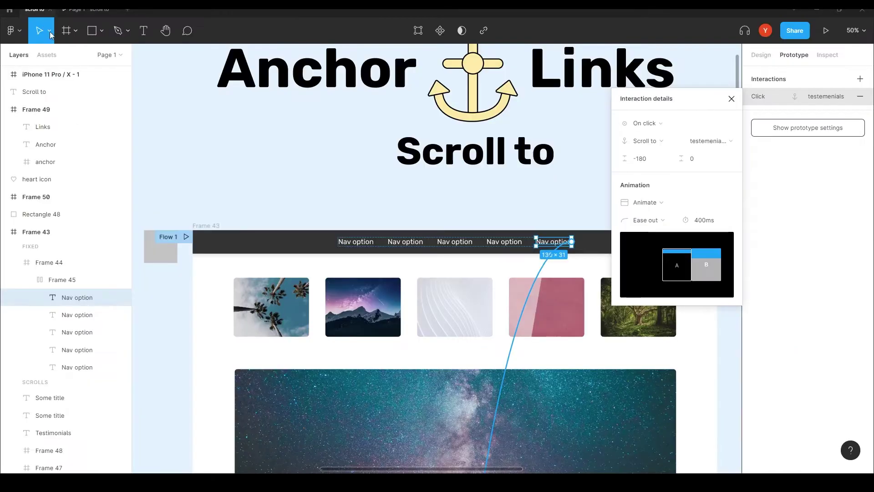
left_click(188, 165)
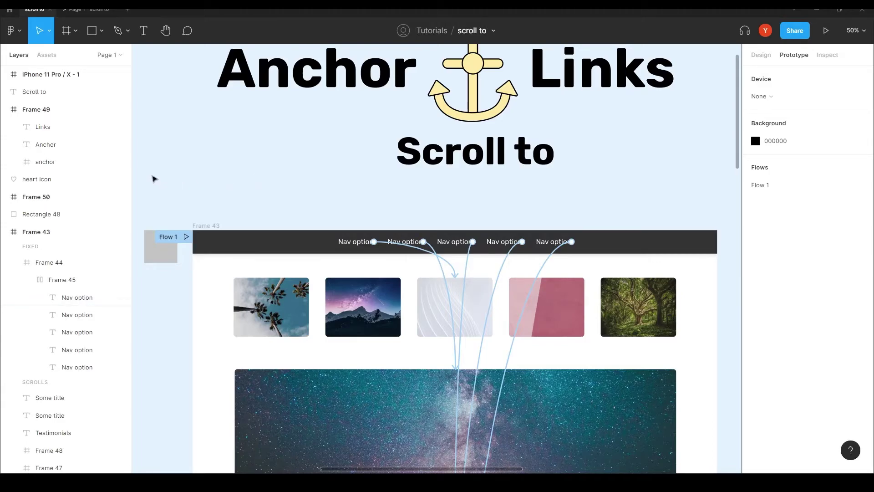
left_click_drag(154, 177, 483, 207)
scroll(483, 207, "left", 5)
scroll(483, 207, "down", 3)
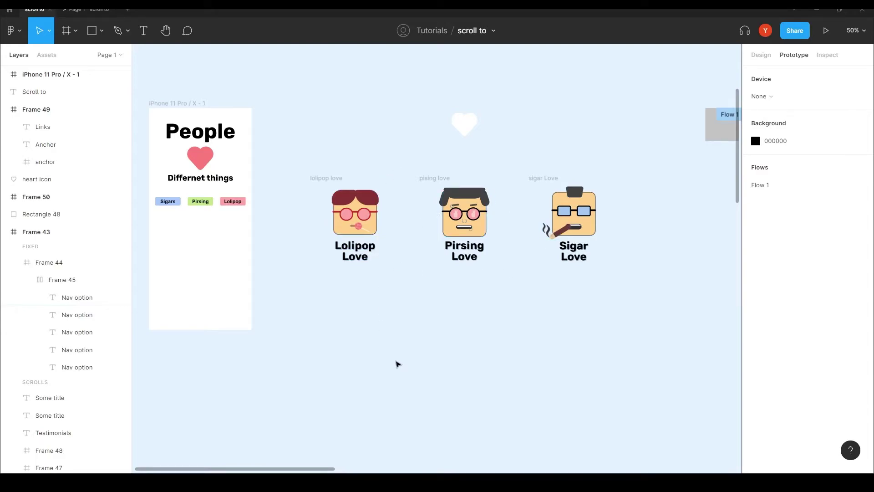
left_click_drag(627, 157, 275, 294)
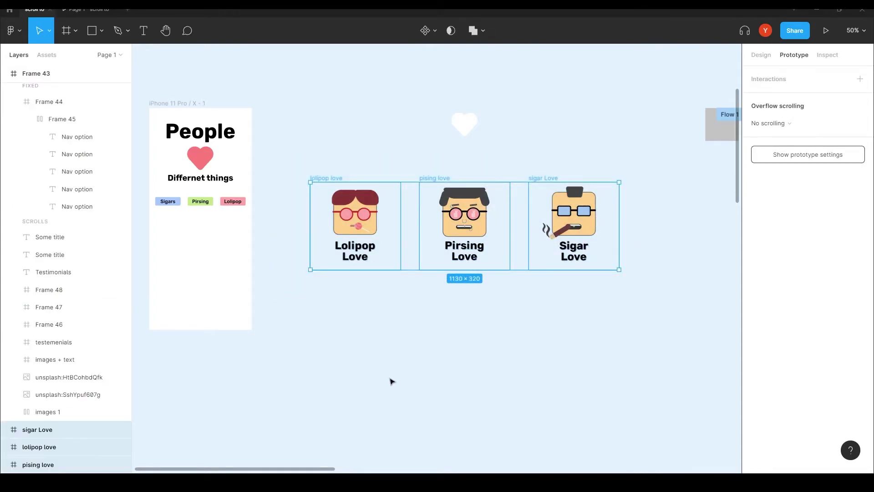
right_click(353, 209)
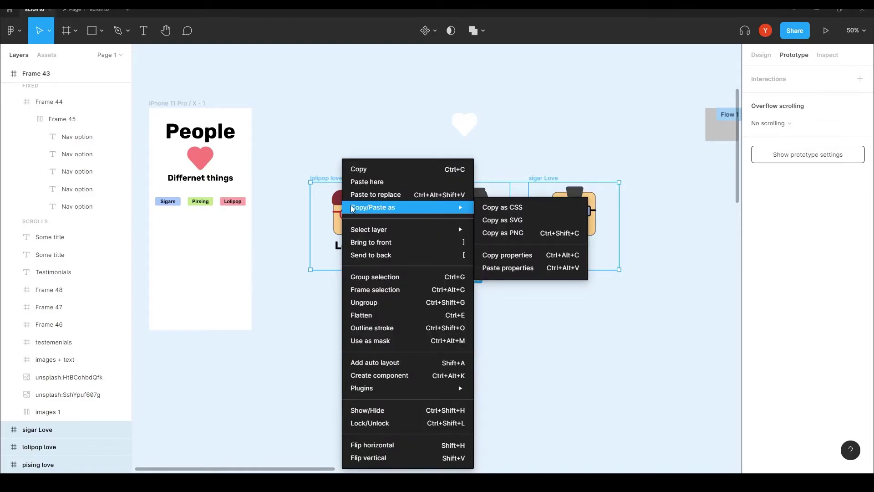
left_click(288, 337)
left_click(373, 309)
left_click_drag(333, 299, 526, 258)
- Draw a frame about 328 × 262 inside the iPhone mockup, below the Sigars, Pirsing and Lolipop buttons
left_click(68, 30)
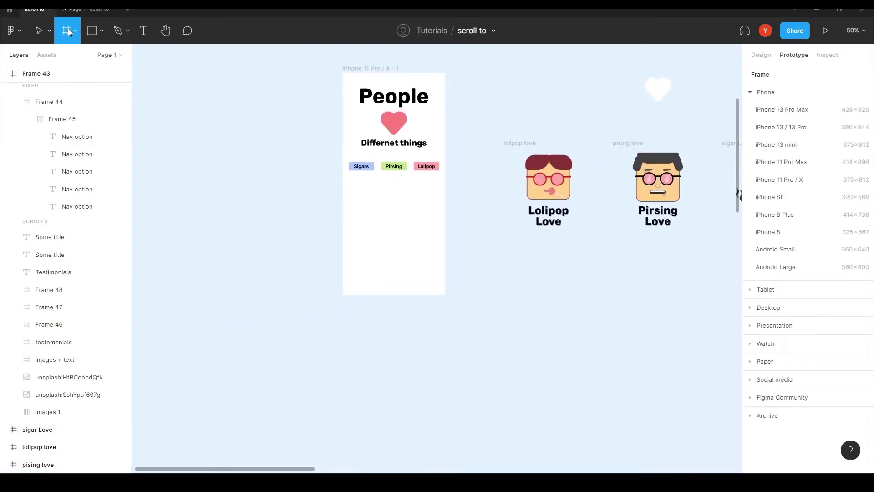
left_click_drag(349, 183, 439, 255)
key("shift+0")
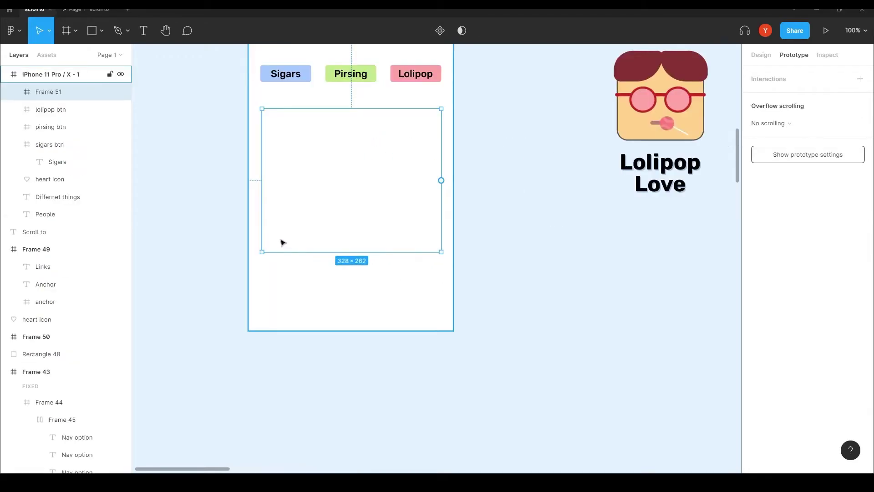
- Check the lolipop love frame's dimensions and set the new empty frame's height to 340
scroll(394, 250, "up", 3)
scroll(394, 250, "right", 3)
left_click(597, 182)
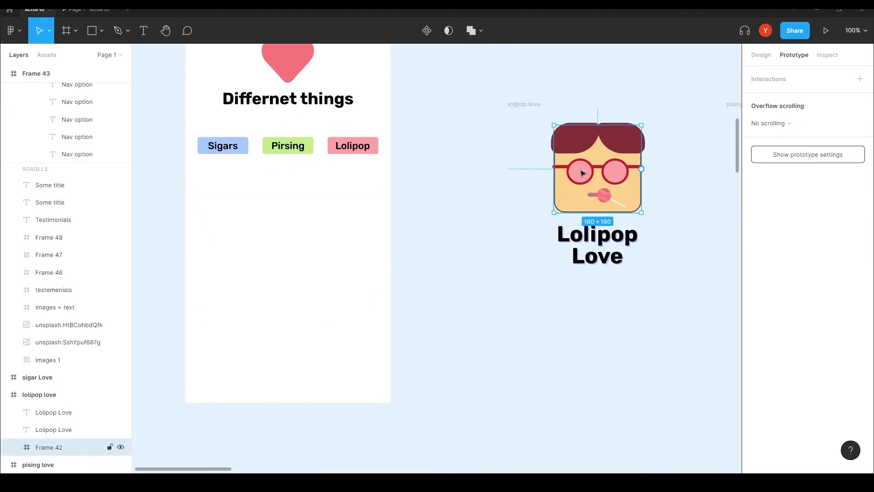
left_click(524, 104)
left_click(761, 56)
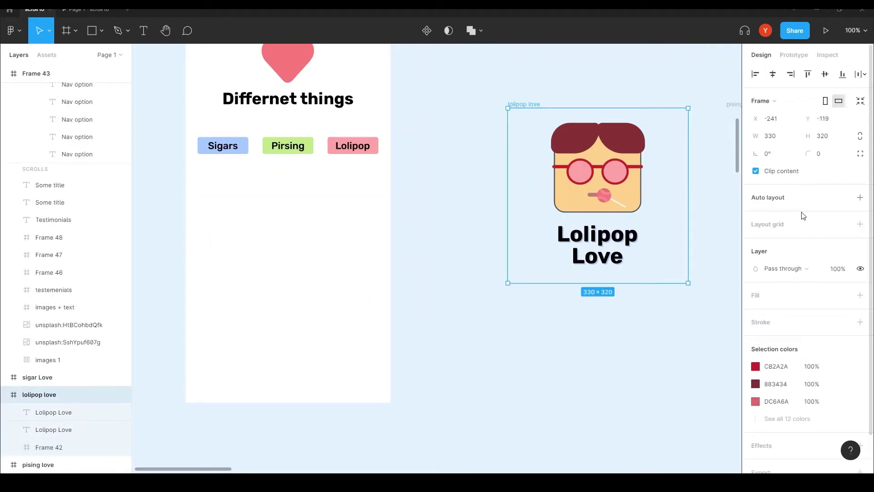
left_click(282, 205)
left_click(823, 137)
type("3")
key("Return")
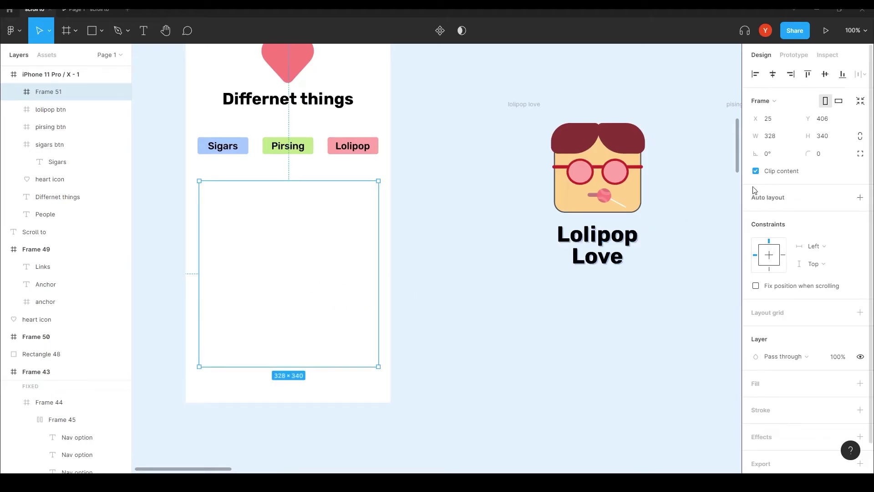
- Set the empty frame's width to 330 to match the lolipop love frame, and move it to X 22, Y 382
left_click(536, 103)
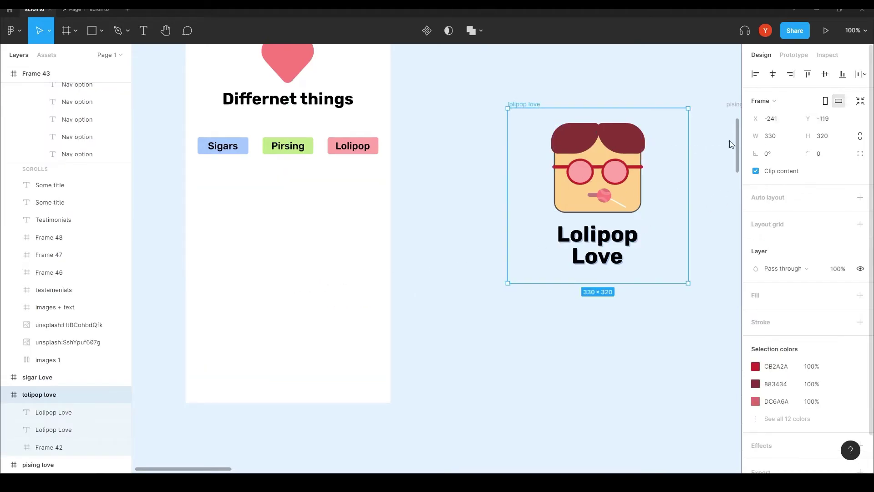
left_click(233, 202)
left_click(786, 135)
type("330")
key("Return")
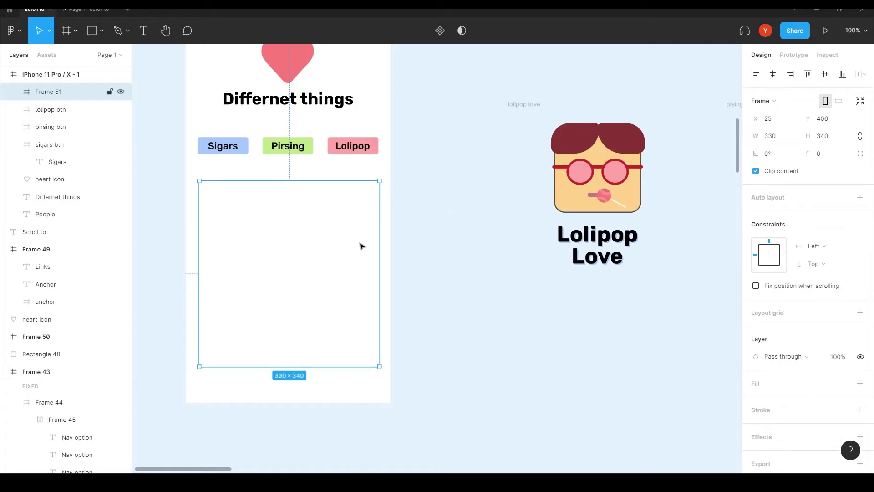
left_click_drag(285, 256, 282, 245)
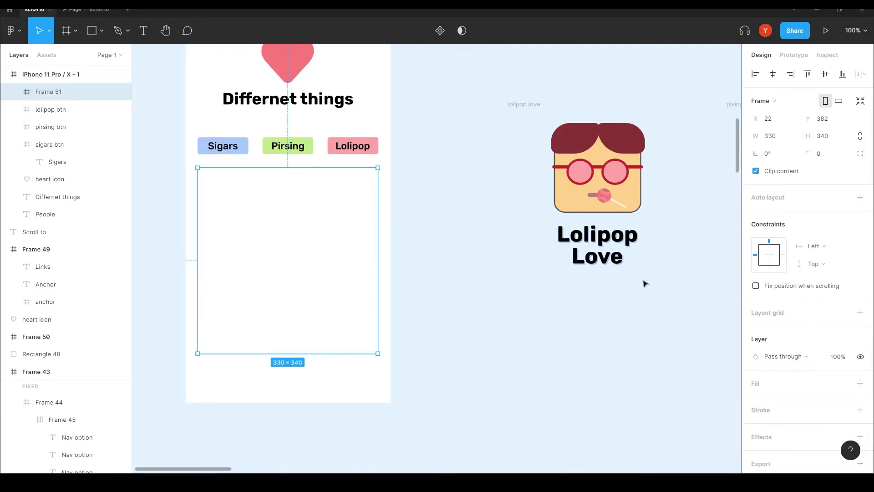
- Rename the empty frame as illustrations and set its corner radius to 10
double_click(49, 92)
type("illu")
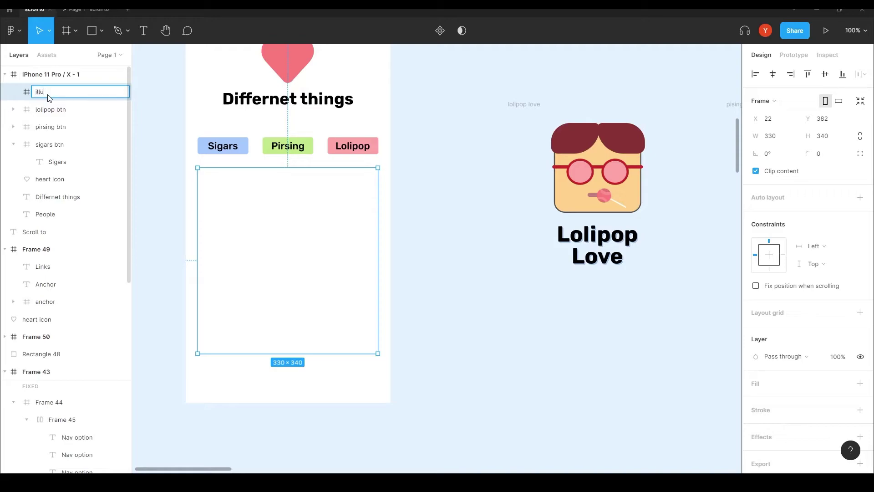
type("strations")
key("Return")
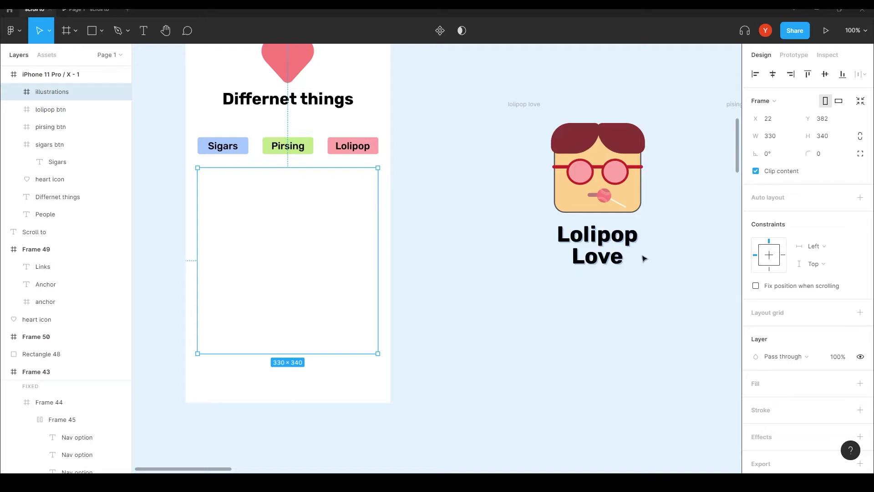
left_click(823, 153)
type("10")
key("Return")
- Add a fill to the illustrations frame, sampling the pink of the lolipop character's glasses and lightening it to FFE6EF
scroll(781, 317, "down", 1)
left_click(860, 351)
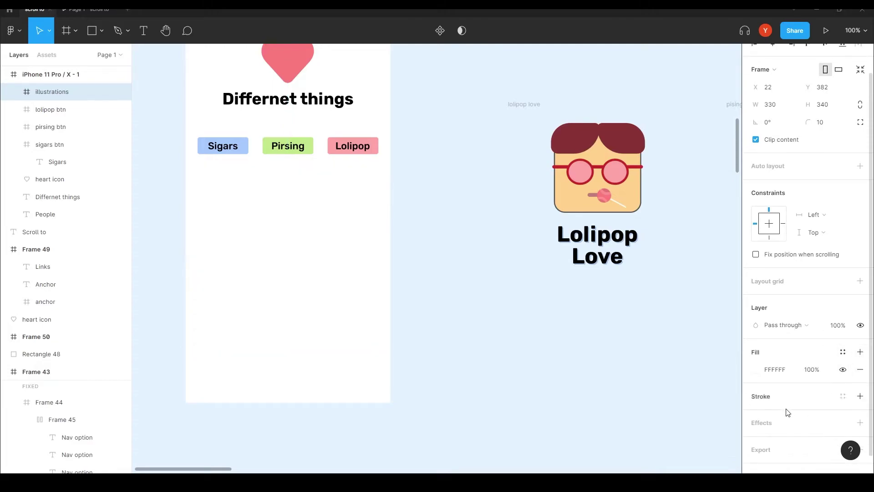
key("i")
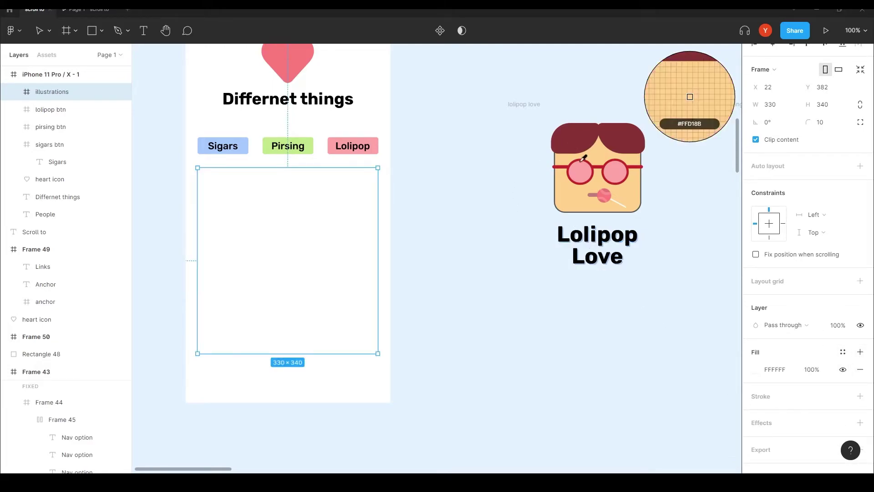
left_click(615, 171)
left_click(757, 369)
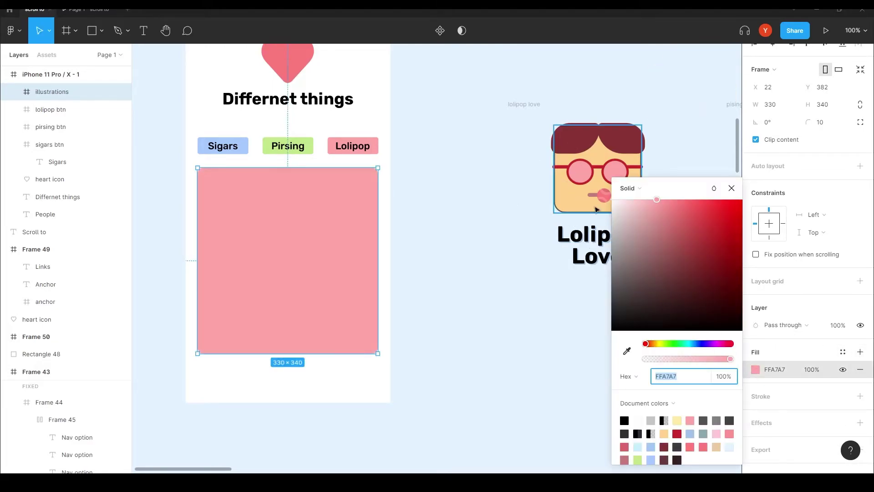
left_click_drag(661, 198, 631, 203)
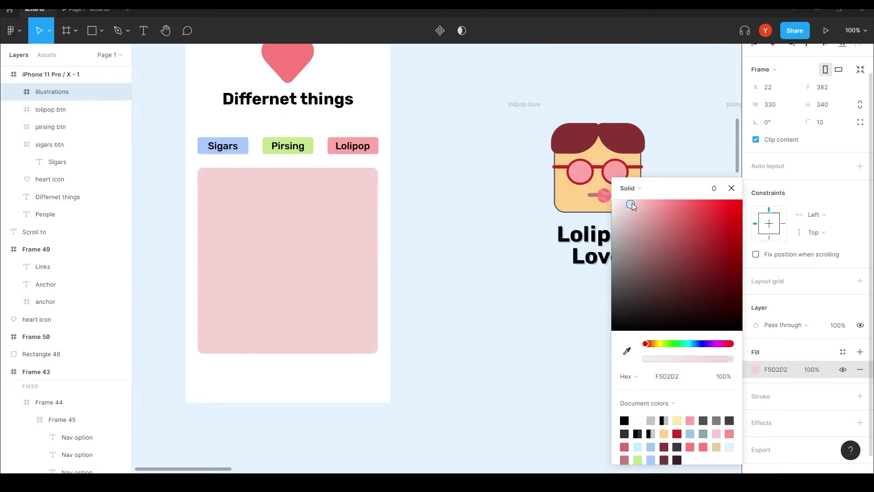
left_click_drag(655, 347, 726, 337)
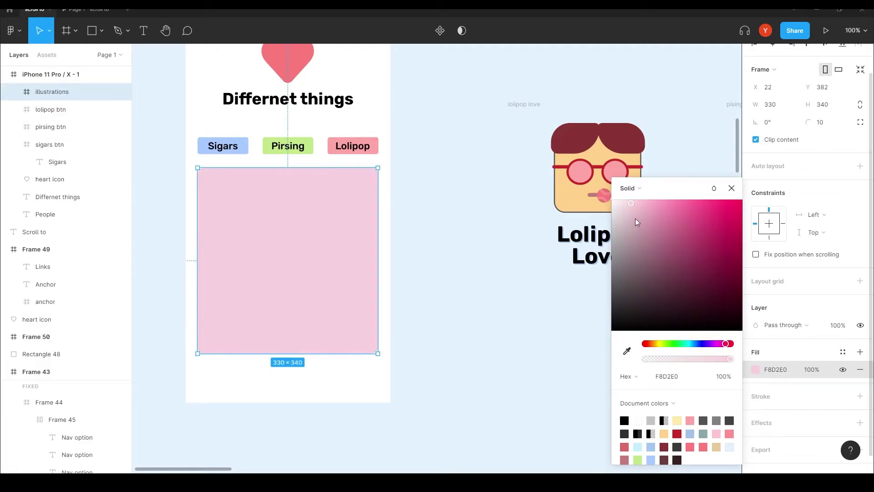
left_click_drag(631, 203, 624, 201)
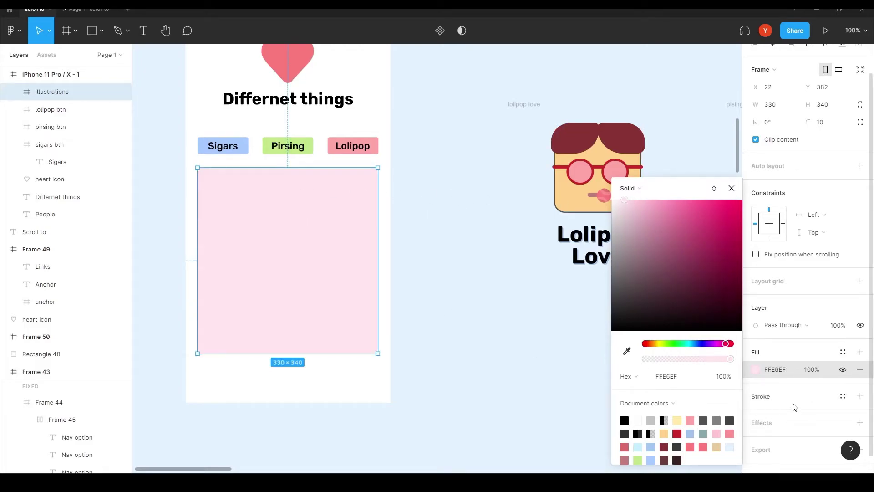
- Add an inside stroke of width 5 to the illustrations frame, sampling its pink fill and darkening it to F0ACC5
left_click(860, 396)
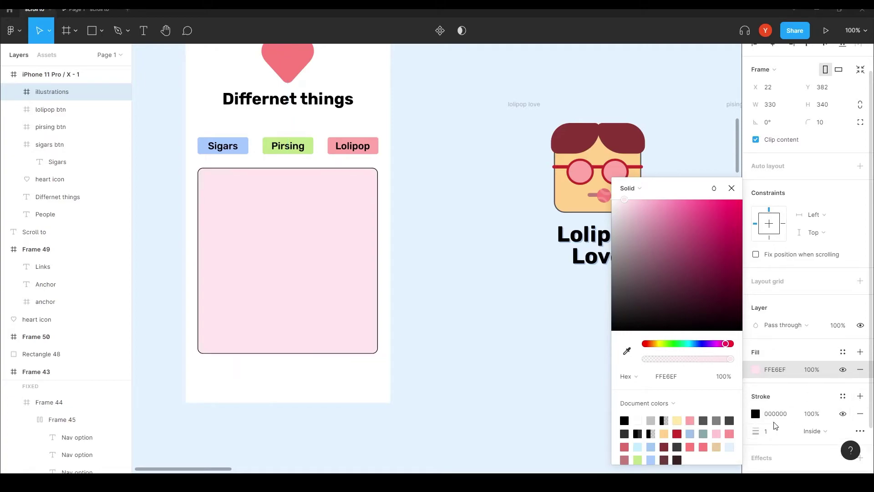
left_click(755, 413)
left_click(627, 350)
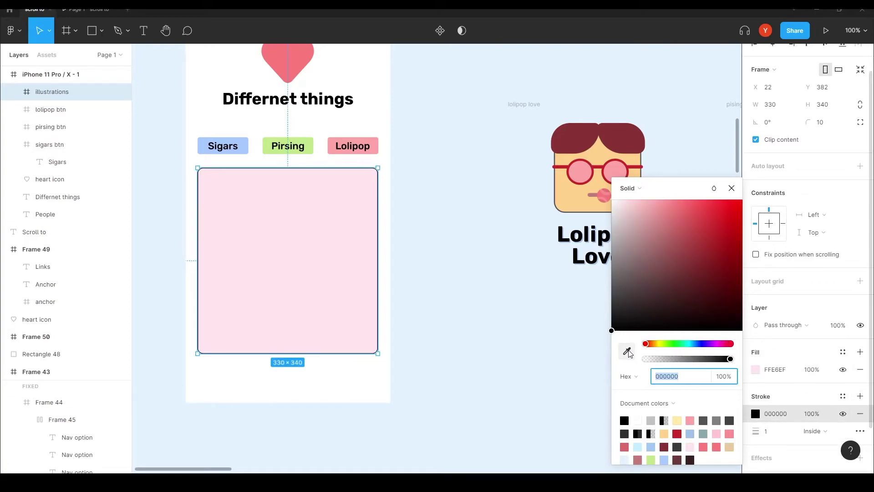
left_click(205, 234)
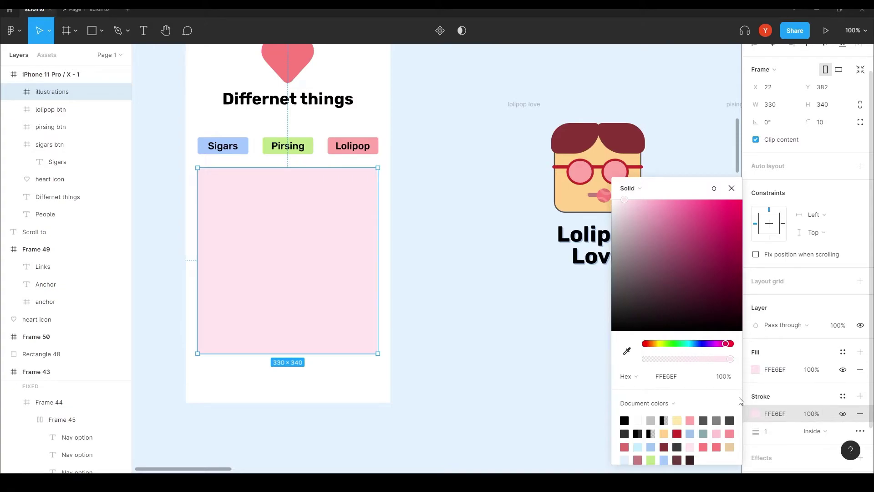
left_click_drag(624, 200, 648, 207)
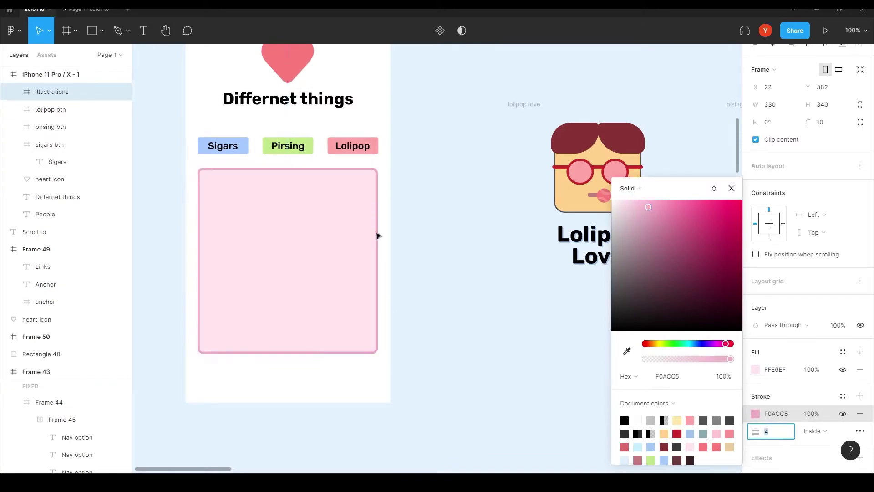
left_click(468, 252)
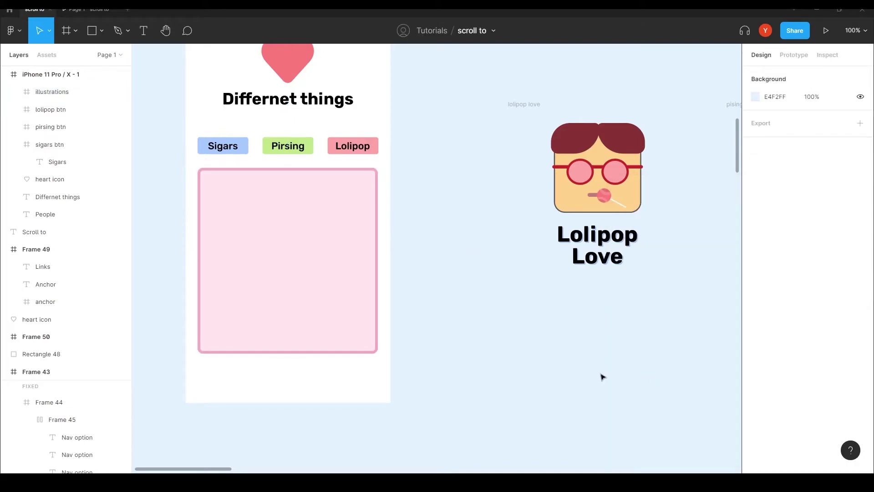
- Move the three love frames up above the phone mockup, and duplicate them with the sigar Love copy over the illustrations frame
key("minus")
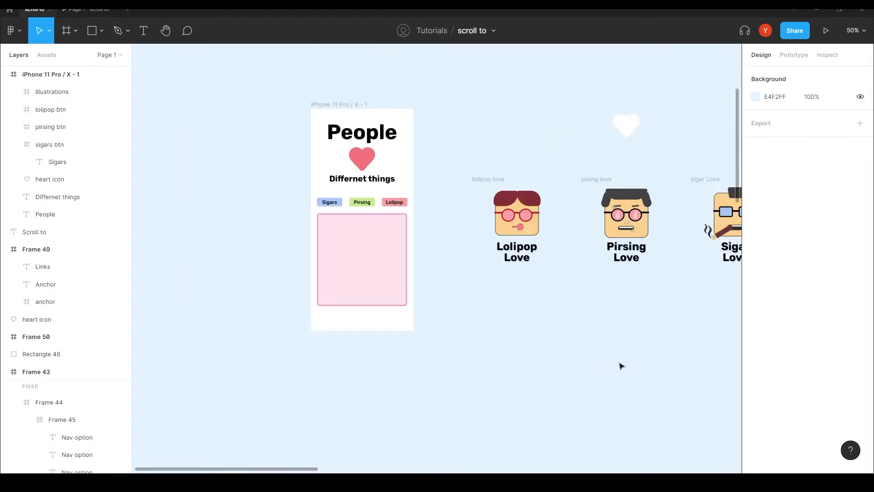
scroll(621, 365, "right", 5)
left_click(370, 179)
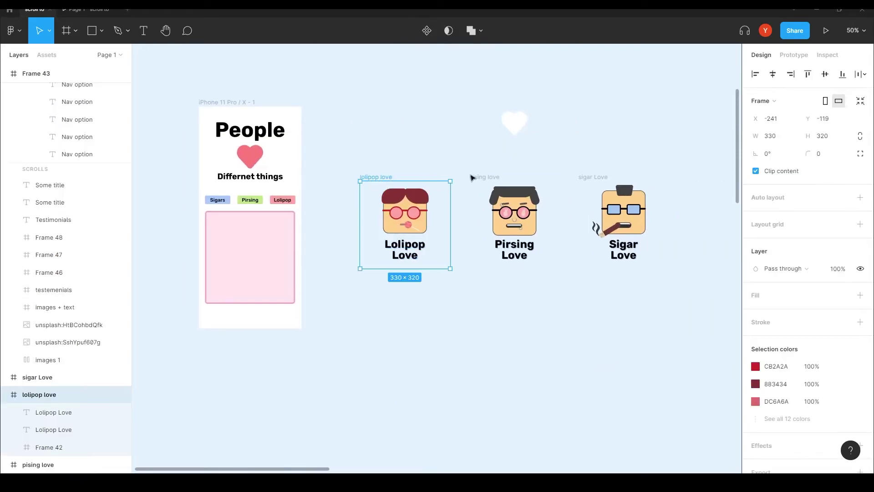
left_click(471, 177, "shift")
left_click(583, 177, "shift")
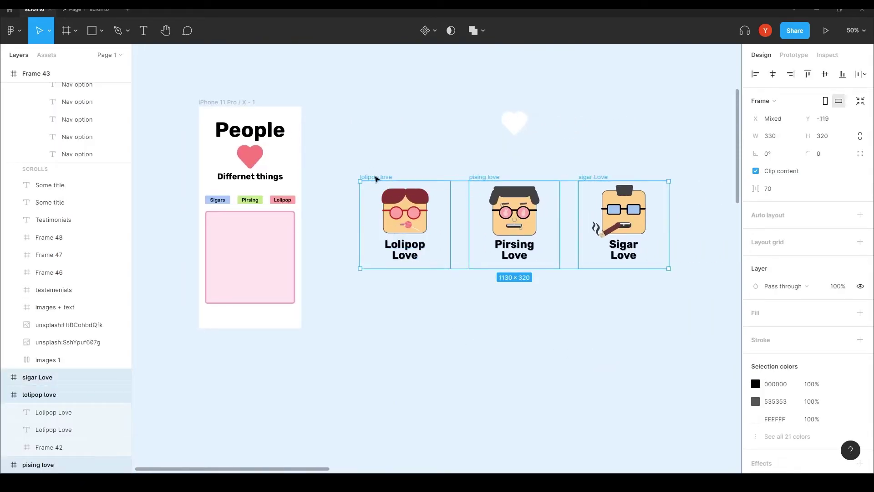
left_click_drag(376, 179, 385, 70)
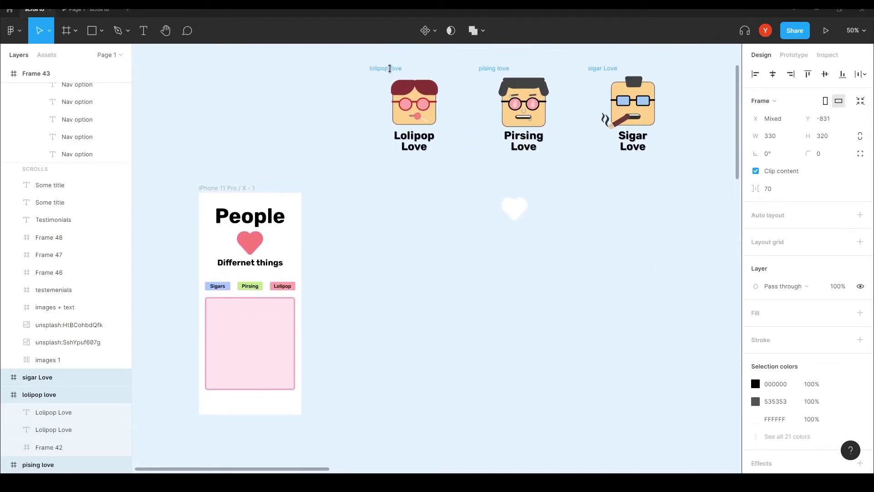
left_click_drag(396, 68, 248, 298)
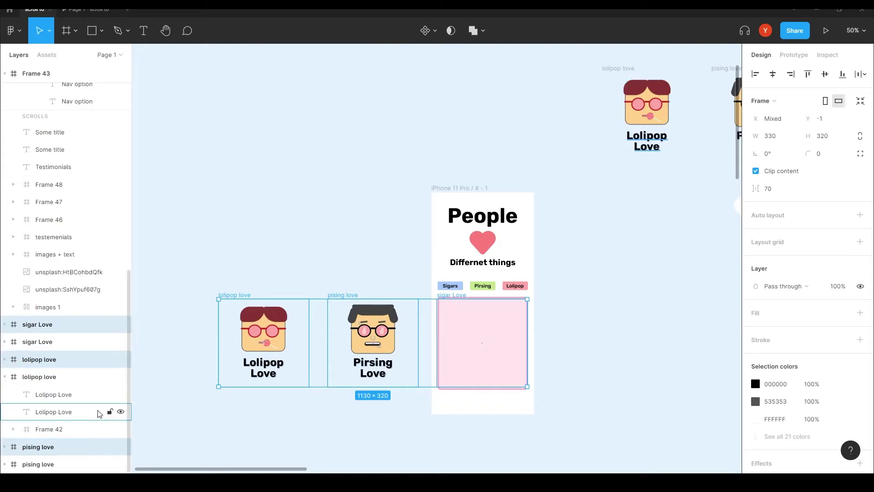
- Examine the original and duplicated love frames on the canvas and in the layer list to tell the copies apart
left_click(408, 331)
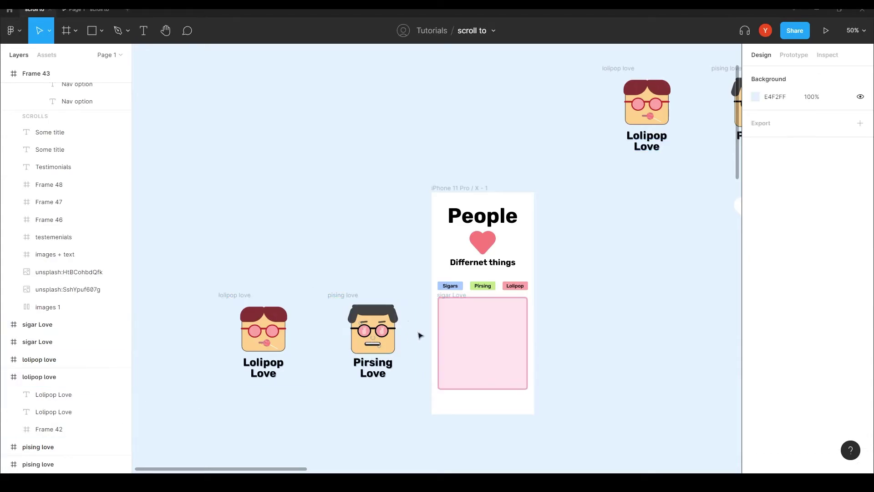
left_click(456, 355)
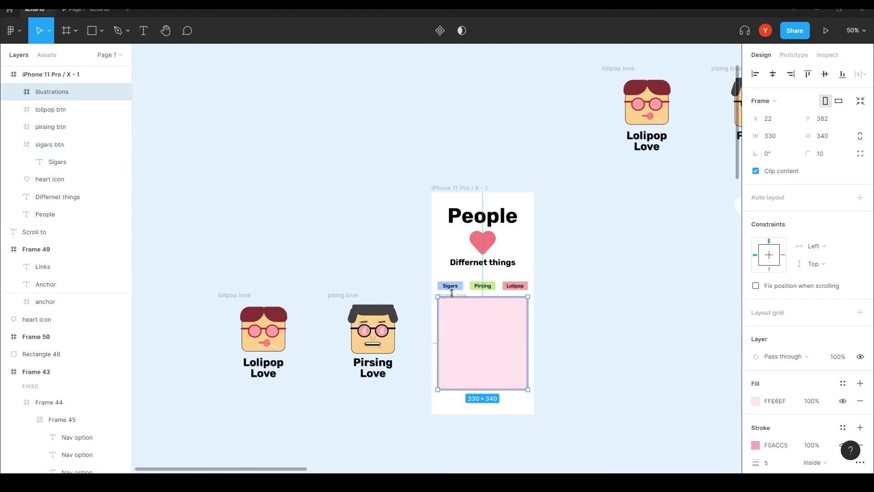
left_click(345, 301)
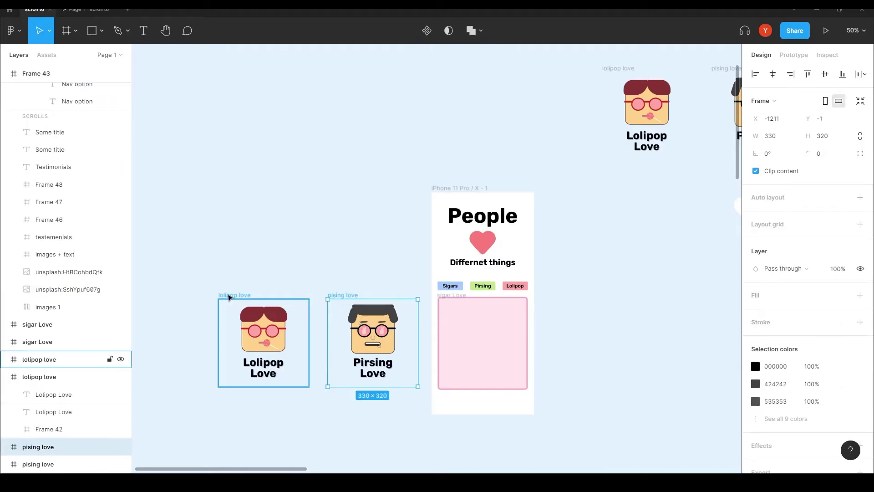
left_click(229, 297, "shift")
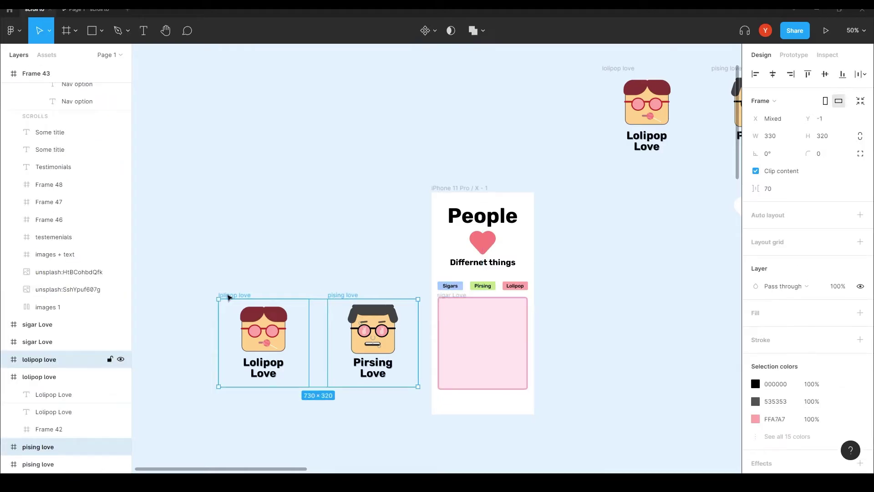
left_click(26, 378)
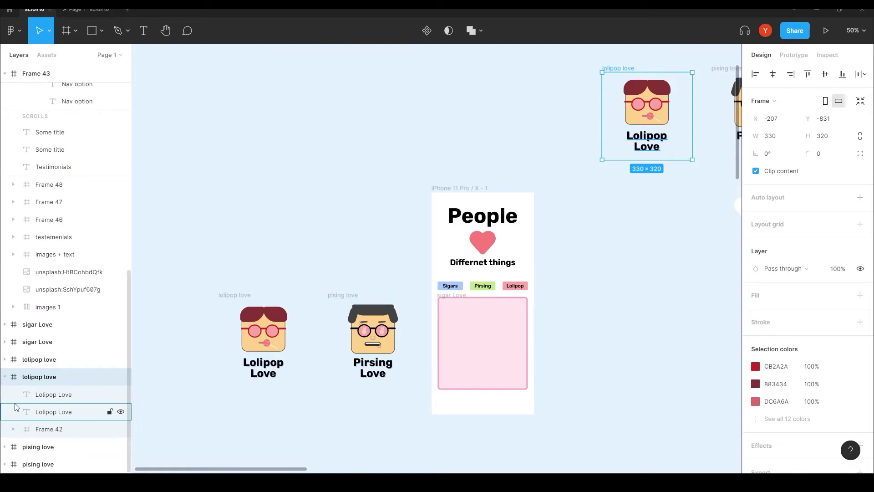
left_click(6, 379)
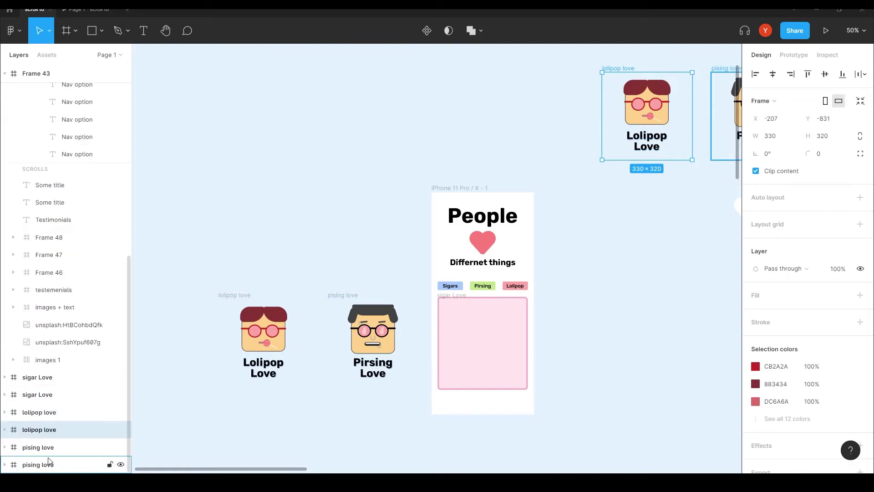
left_click(38, 411)
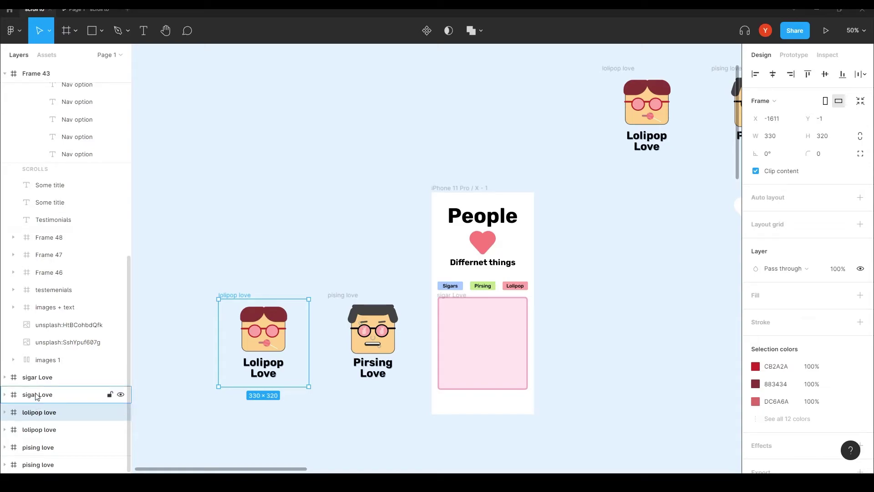
left_click(36, 395)
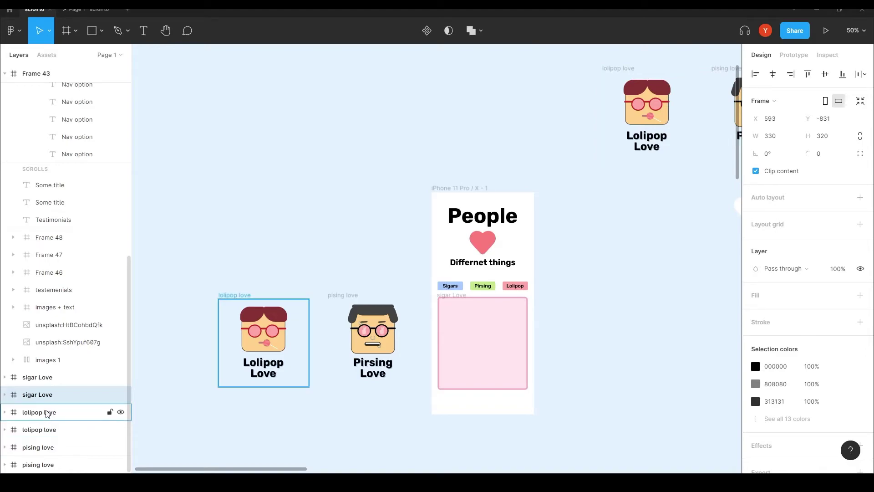
left_click(38, 446)
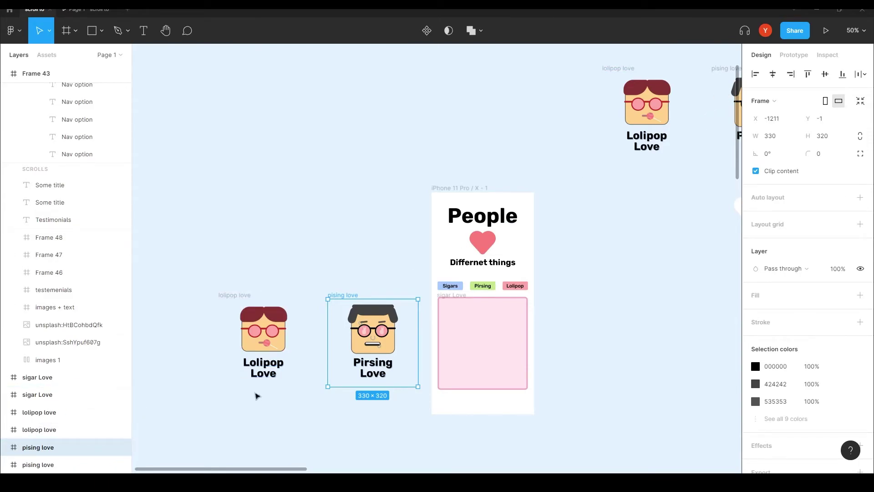
- Cut the duplicated lolipop love, pising love and sigar Love frames and paste them inside the illustrations frame
left_click(250, 295)
left_click(349, 295, "shift")
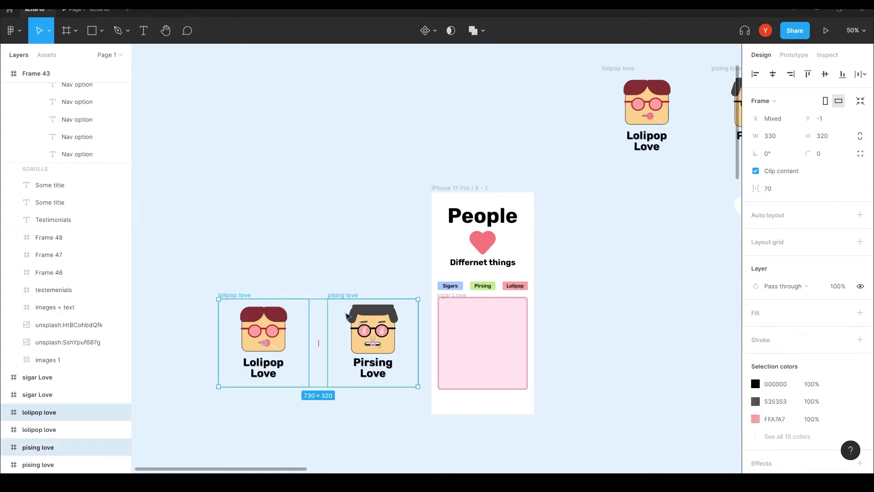
left_click(35, 380, "shift")
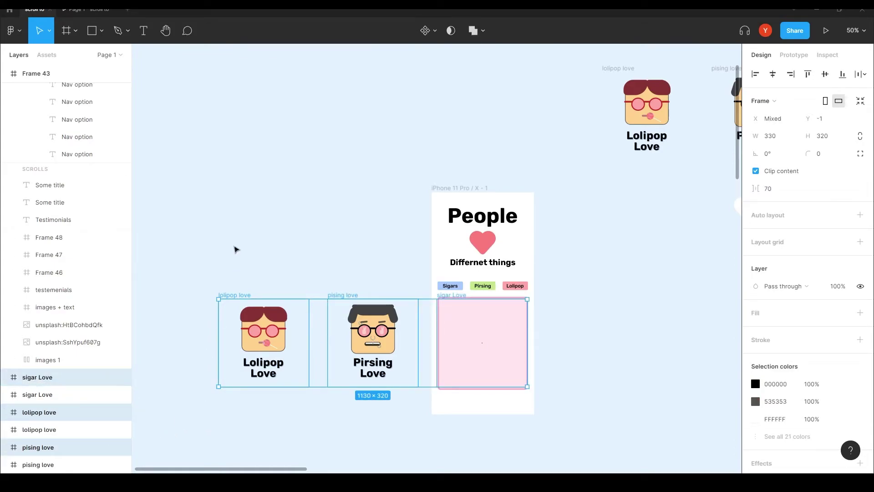
key("ctrl+x")
left_click(482, 343)
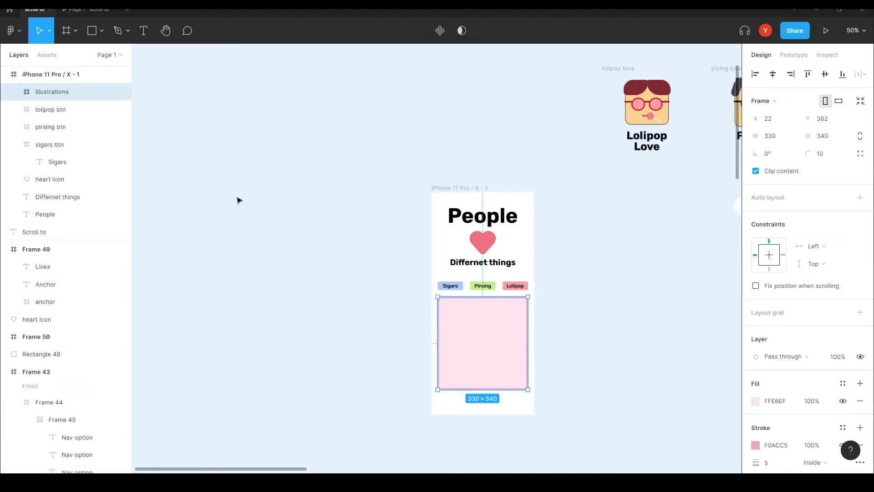
key("ctrl+v")
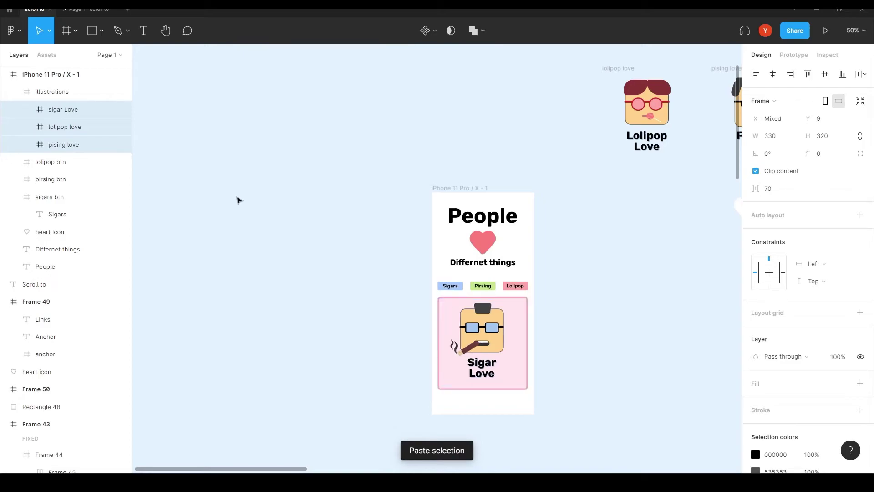
- Turn off clip content on both the illustrations frame and the iPhone 11 Pro / X - 1 frame
left_click(324, 218)
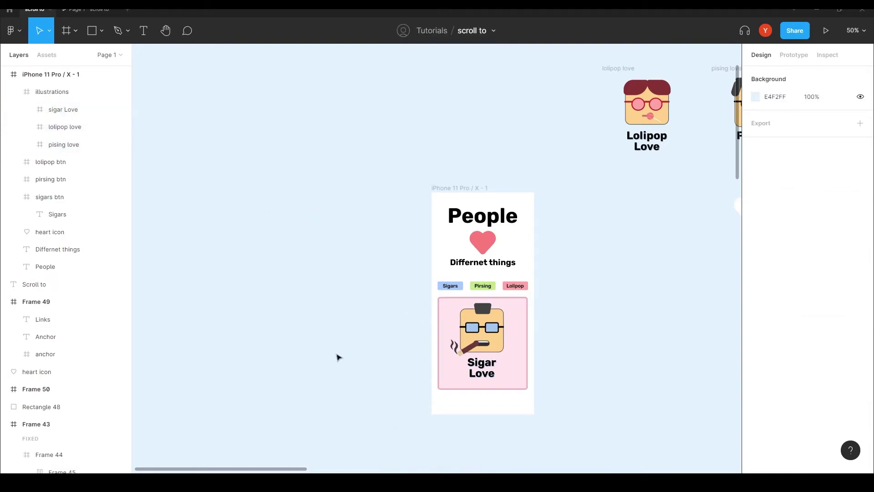
left_click(446, 308)
left_click_drag(386, 284, 371, 224)
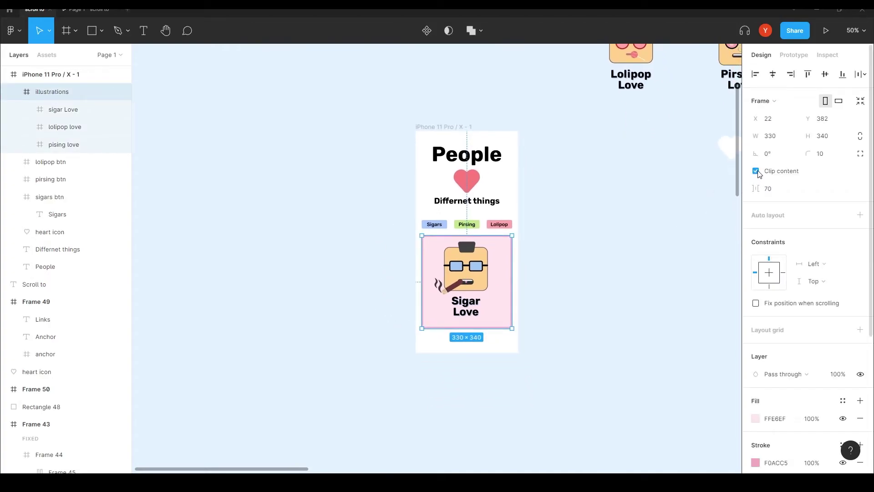
left_click(428, 126)
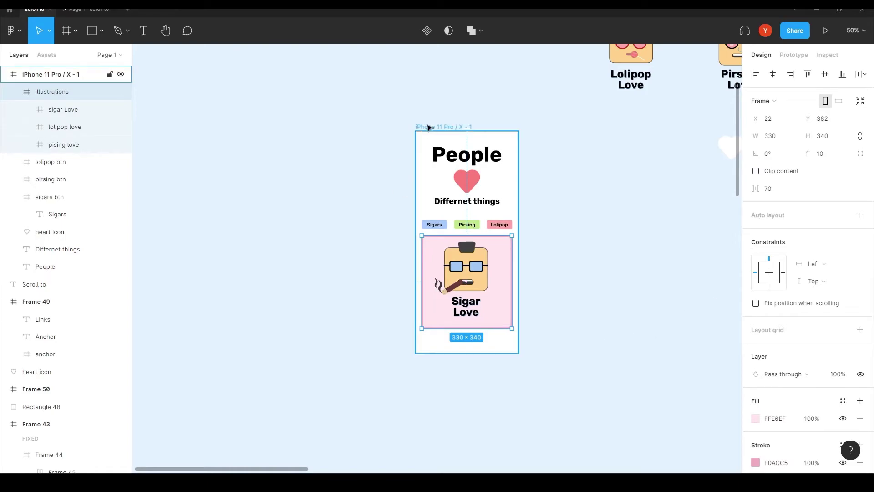
left_click(756, 171)
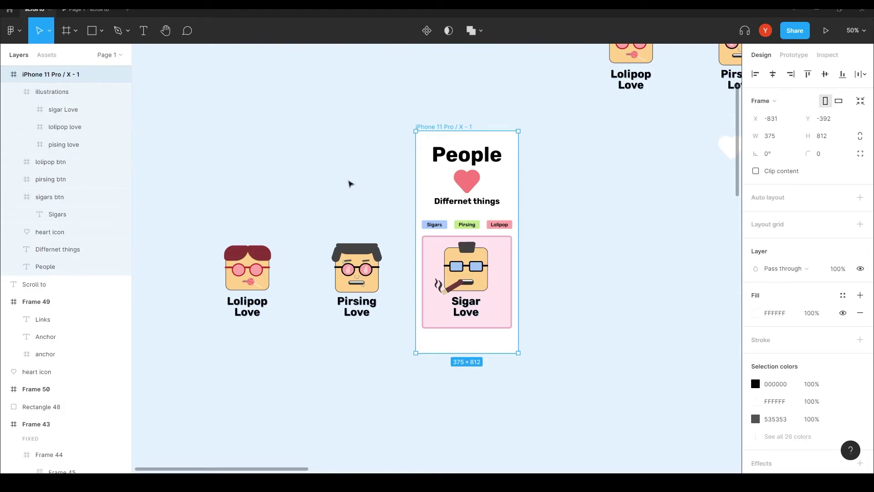
- Link the Sigars button to the nested sigar Love frame with an on-click Scroll to interaction, animated ease out over 400ms
key("minus")
key("plus")
key("plus")
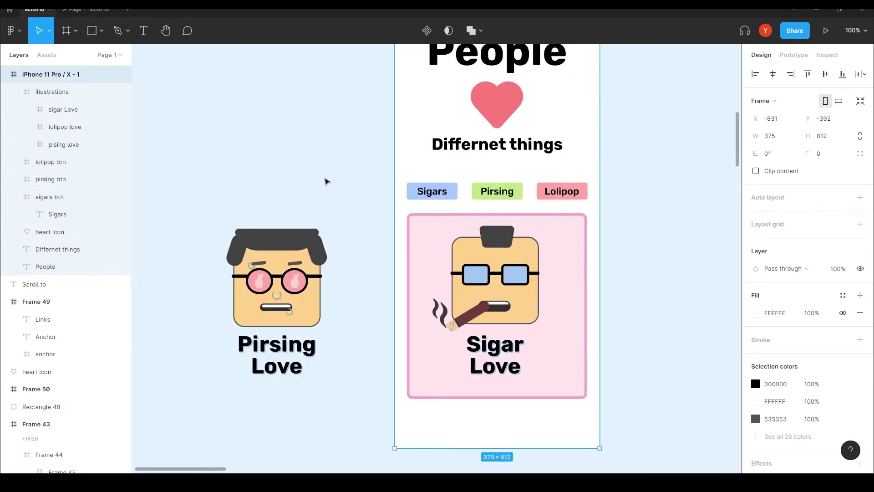
left_click(432, 191)
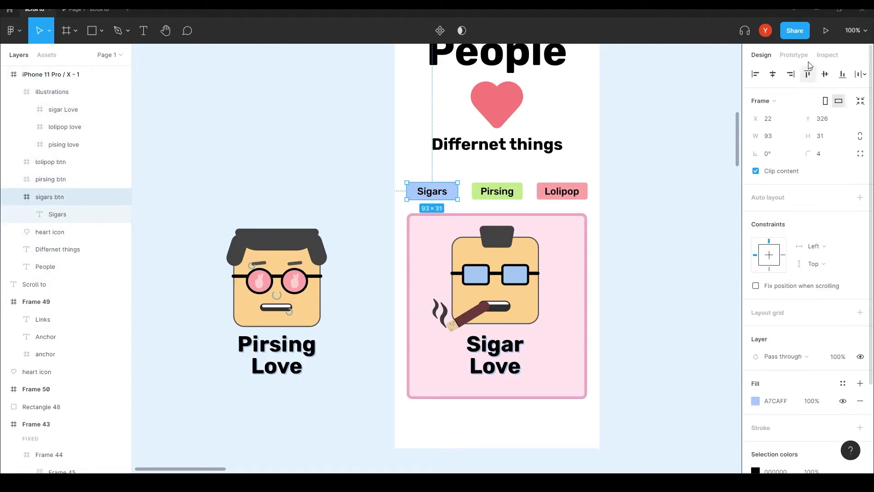
key("shift+e")
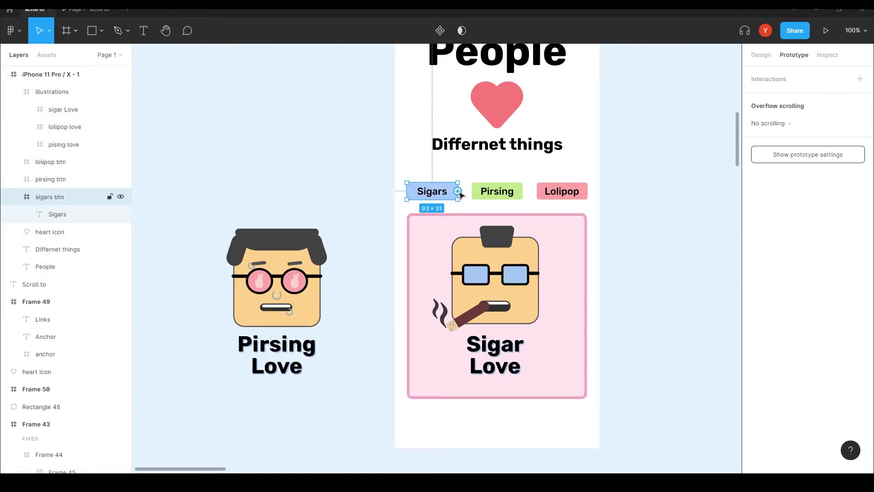
left_click_drag(459, 192, 482, 223)
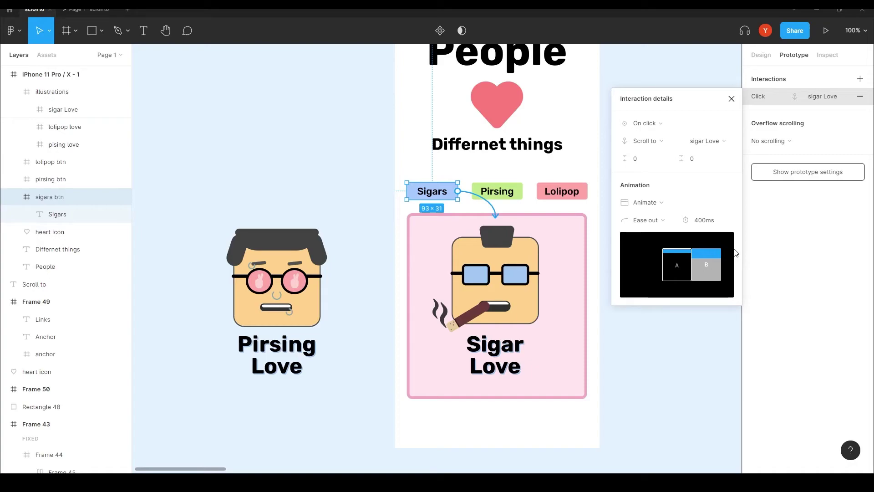
- Link the Pirsing button to the nested pising love frame and the Lolipop button to the nested lolipop love frame with on-click Scroll to interactions
left_click(510, 189)
left_click_drag(523, 190, 280, 237)
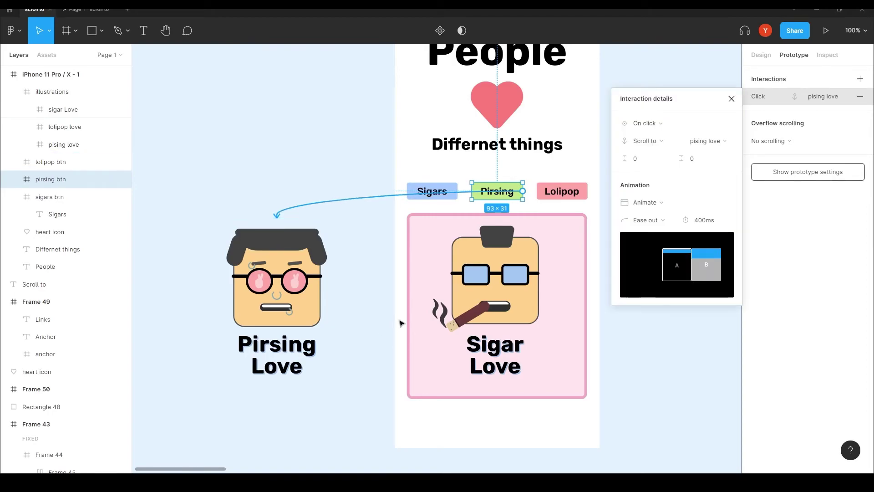
left_click(562, 194)
left_click_drag(587, 191, 223, 229)
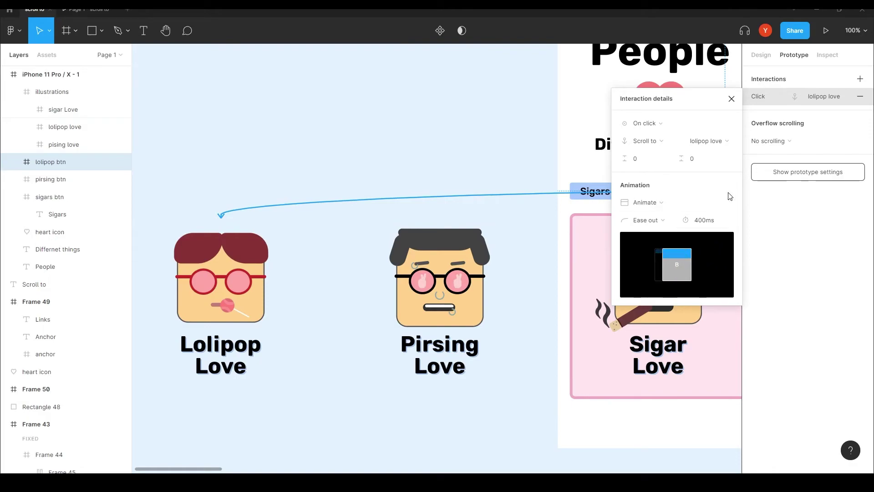
left_click(731, 99)
left_click_drag(502, 139, 356, 114)
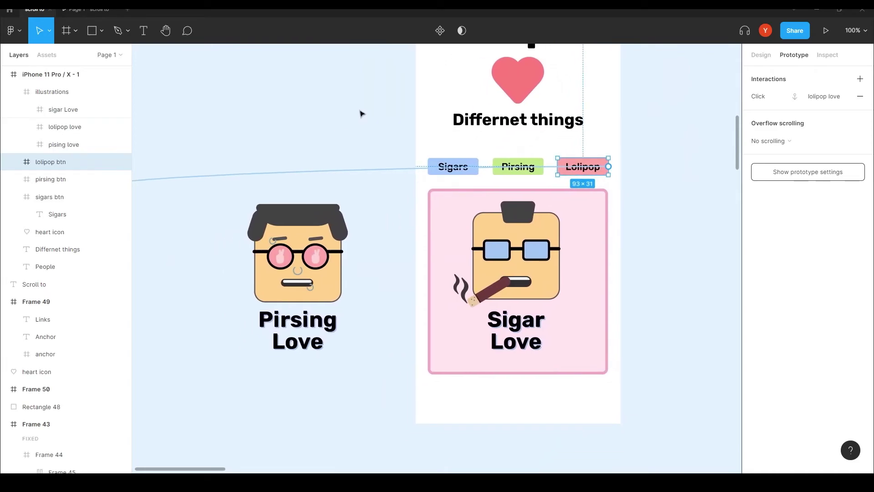
key("minus")
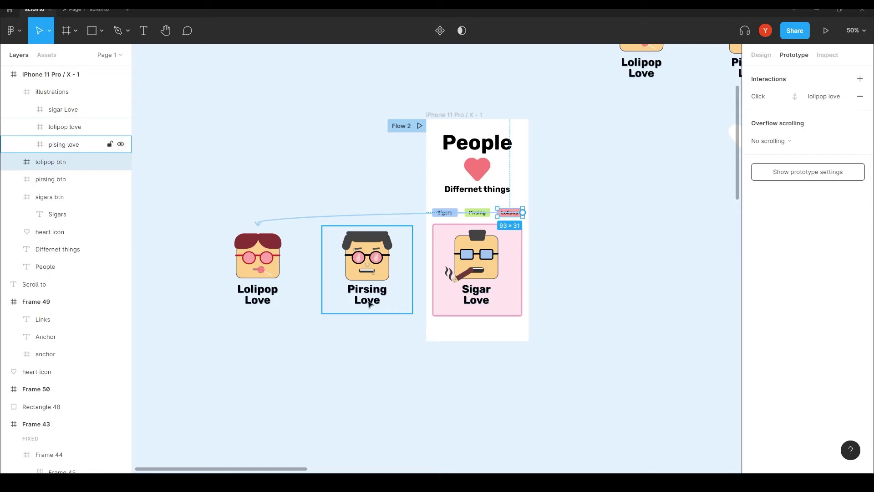
- Check Flow 2 in the preview and set the illustrations frame's overflow scrolling to Horizontal scrolling
left_click(419, 126)
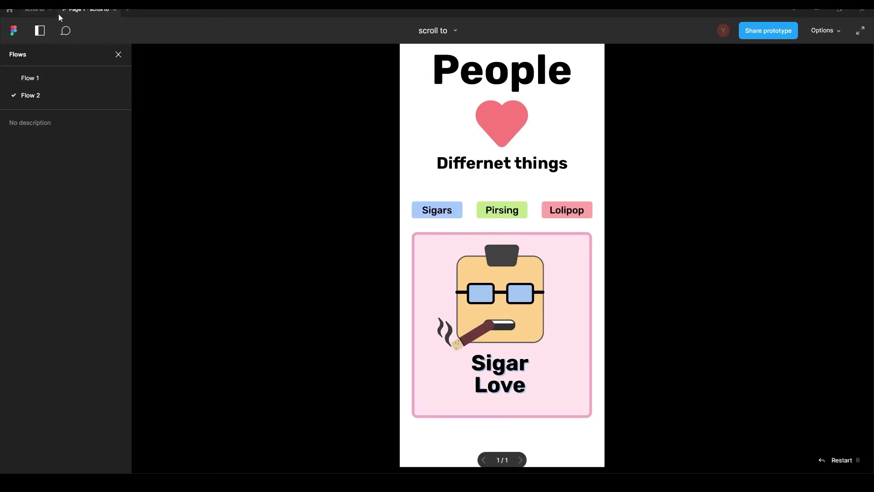
left_click(114, 9)
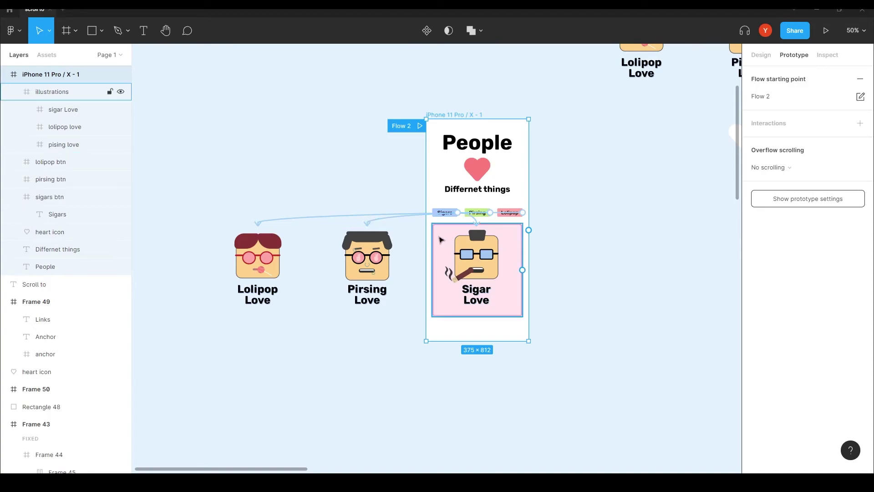
left_click(441, 240)
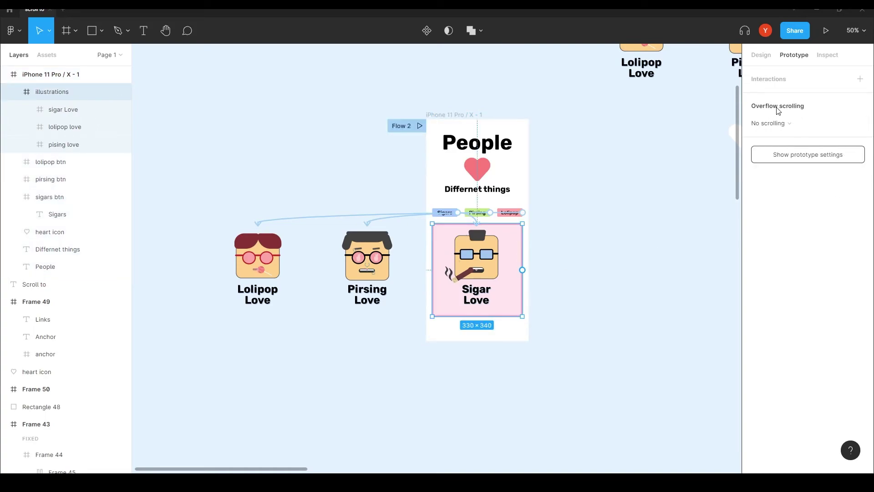
left_click(770, 123)
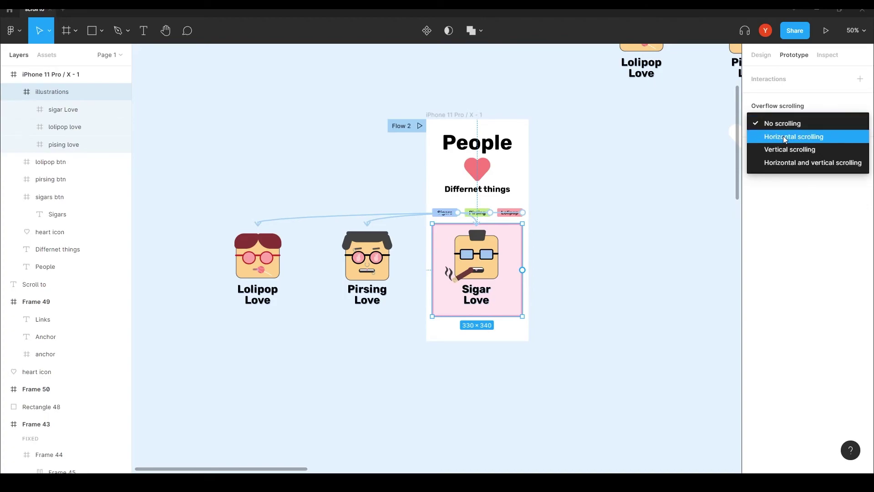
left_click(785, 136)
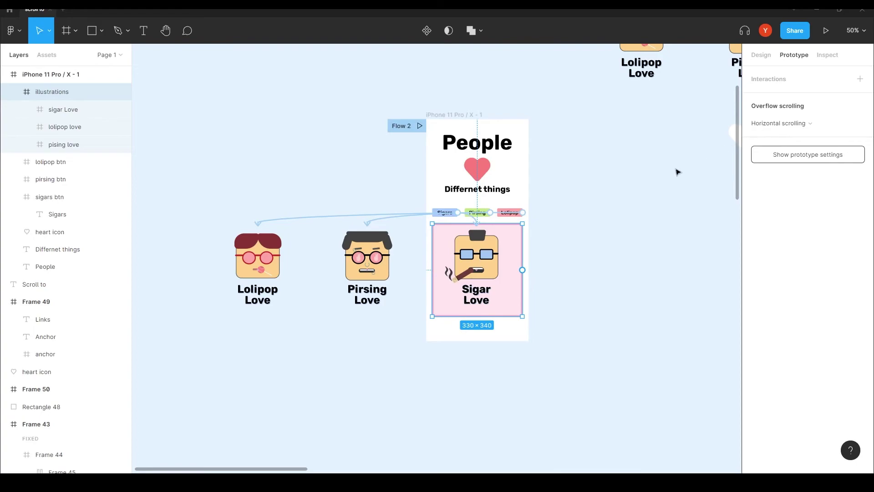
- Preview Flow 2 and test the Pirsing, Lolipop and Sigars buttons before returning to the design file
left_click(419, 126)
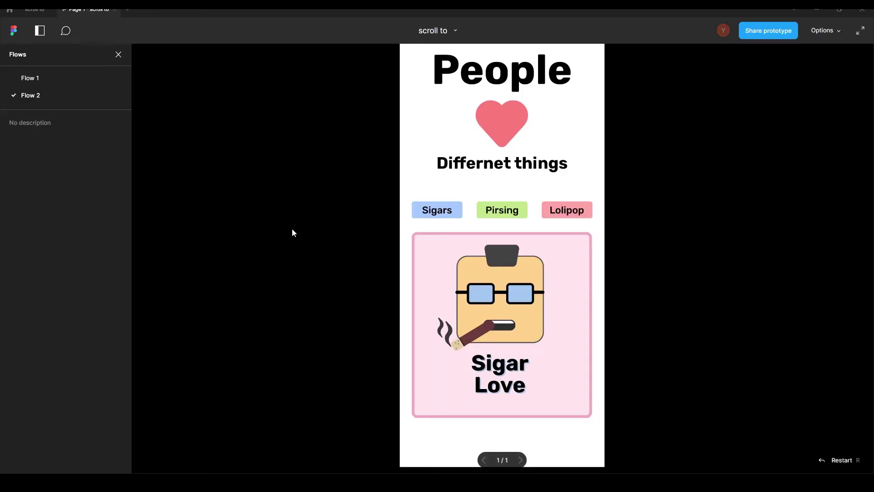
left_click(507, 220)
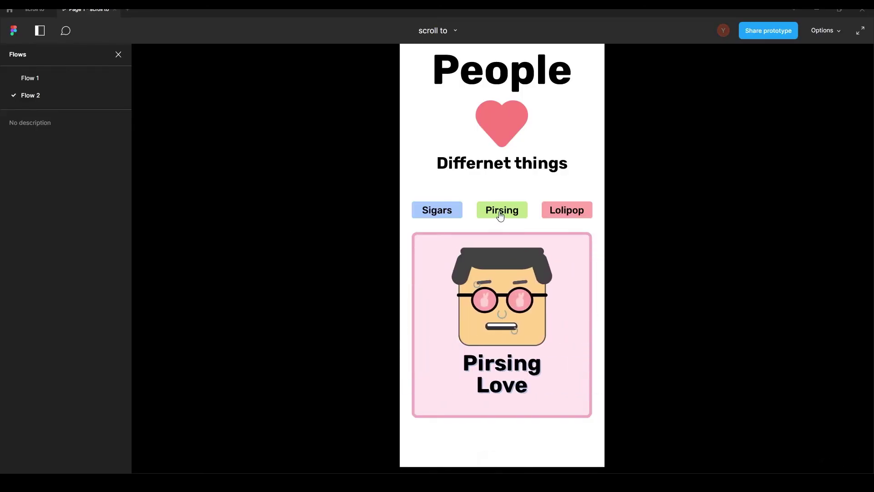
left_click(579, 218)
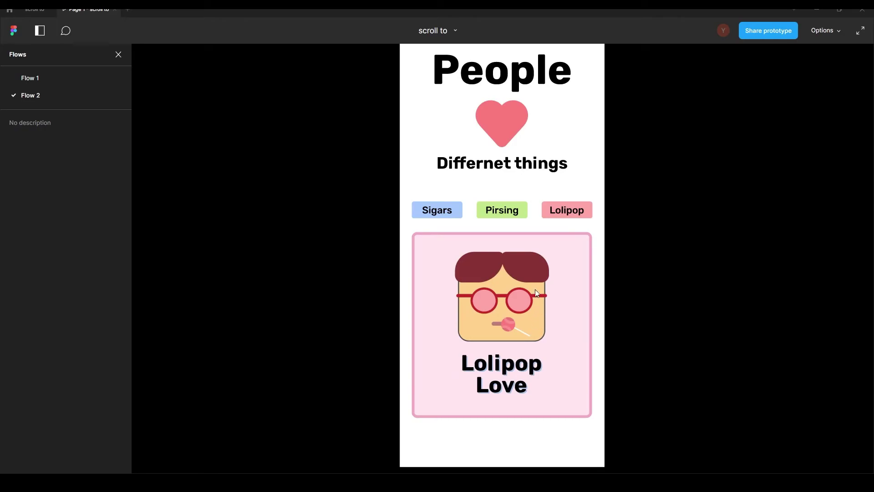
left_click(495, 214)
left_click(428, 214)
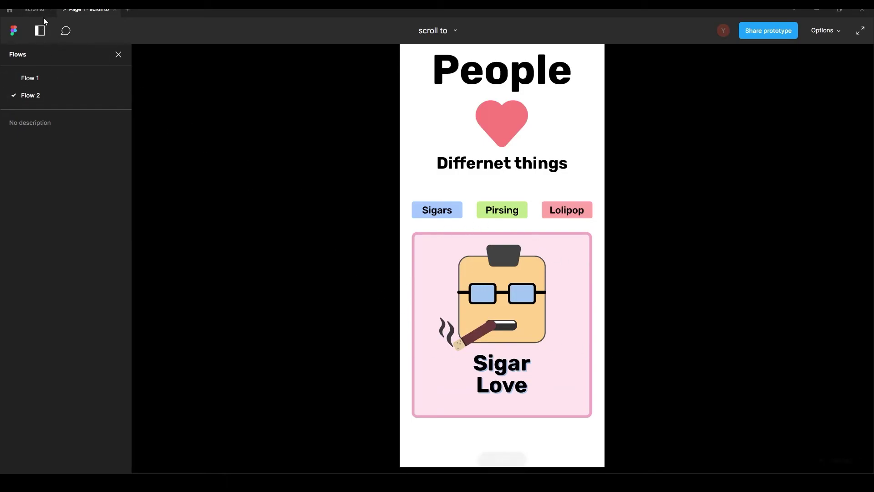
key("ctrl+shift+Tab")
- Turn on clip content for the illustrations frame and select the iPhone 11 Pro / X - 1 frame
left_click(513, 257)
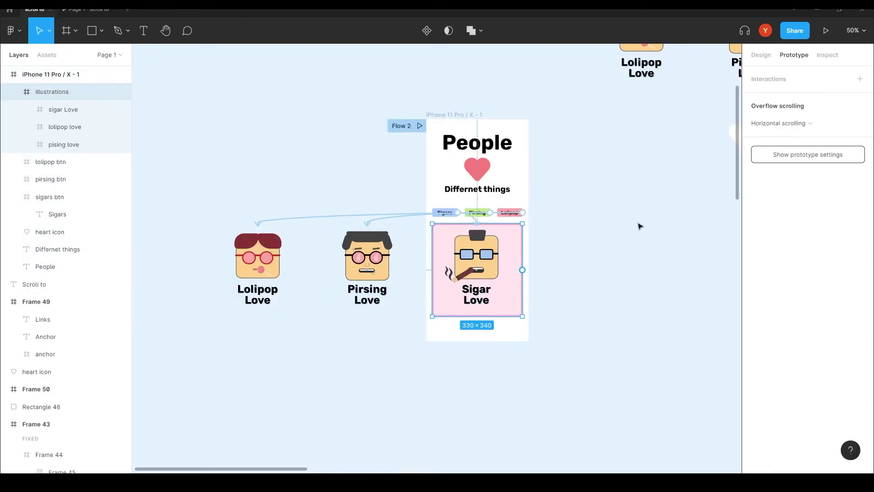
left_click(760, 55)
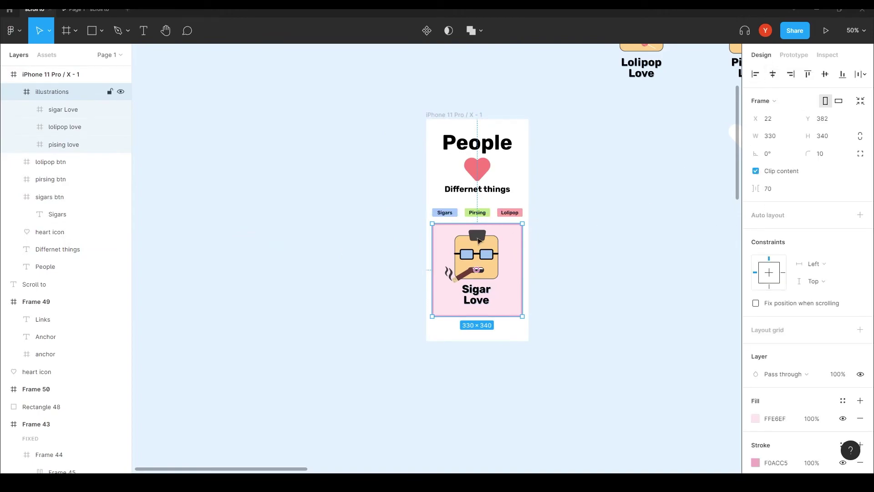
left_click(439, 117)
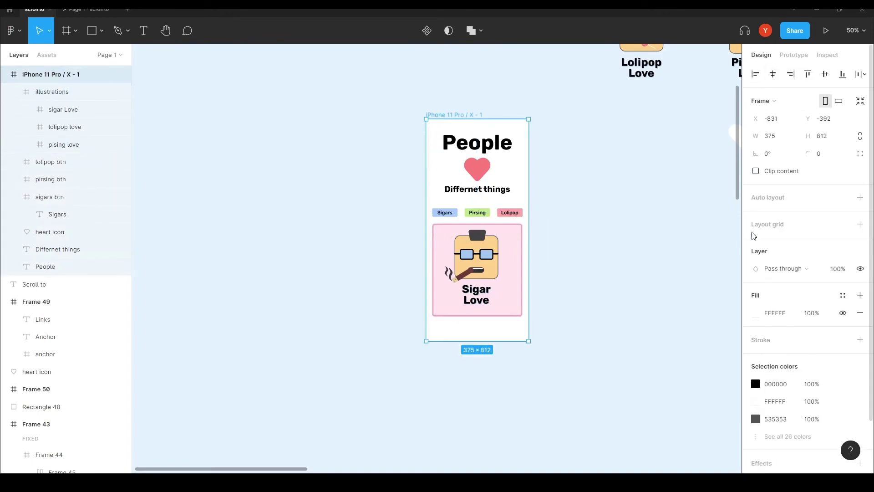
- Retest the Pirsing, Lolipop and Sigars buttons in the Flow 2 preview with the illustrations frame clipped, and return to the design file
left_click(90, 10)
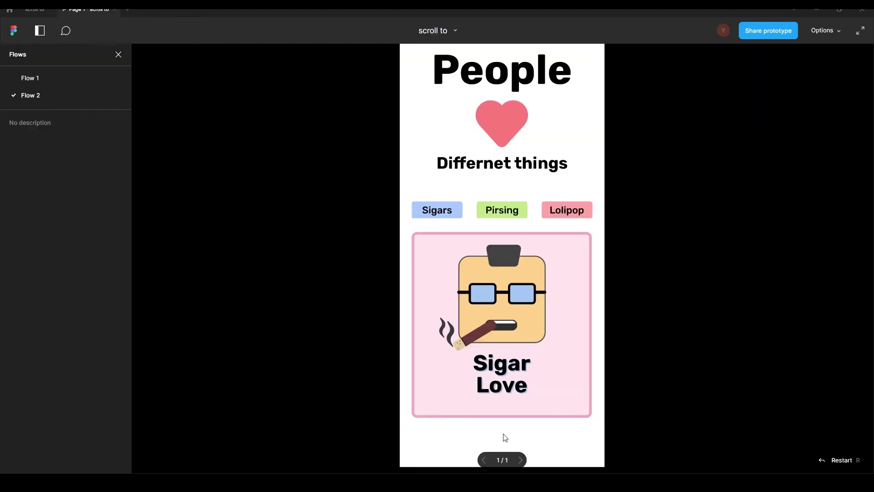
left_click(488, 205)
left_click(567, 213)
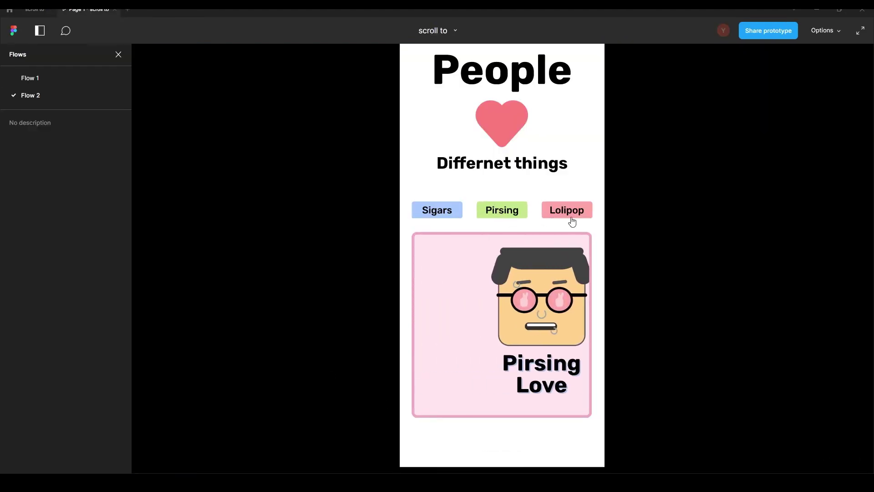
left_click(499, 216)
left_click(441, 214)
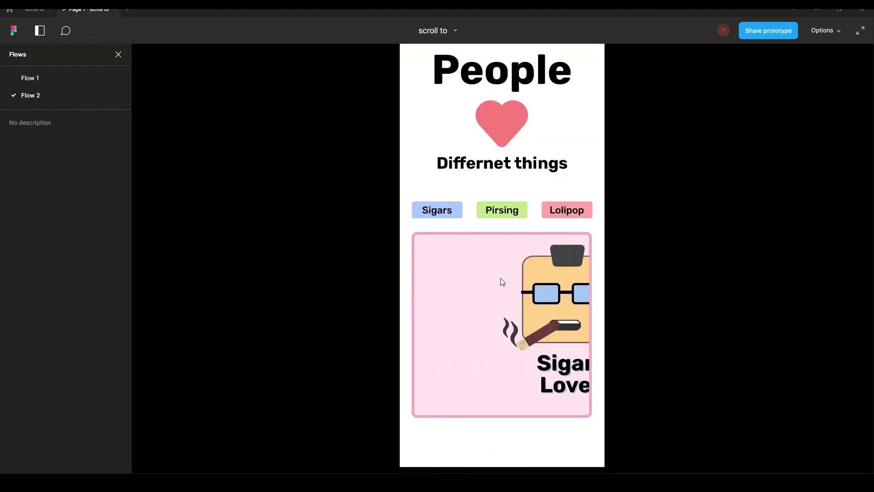
left_click(499, 220)
left_click(547, 218)
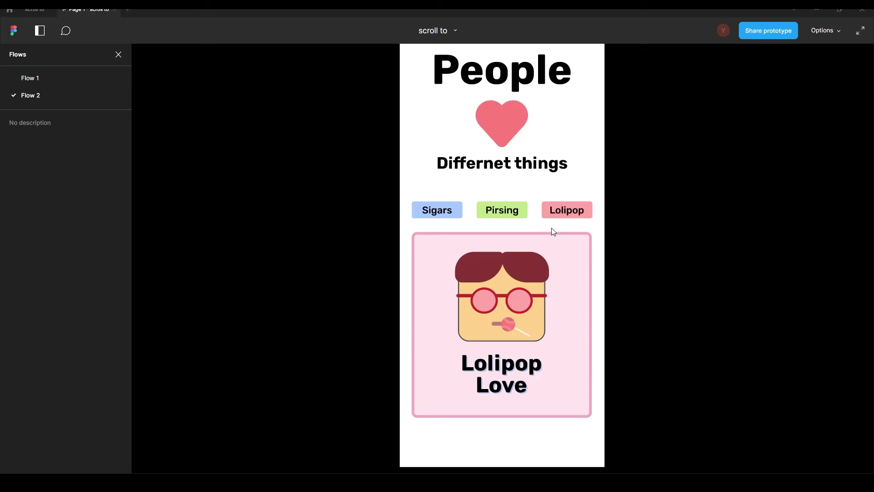
left_click(35, 9)
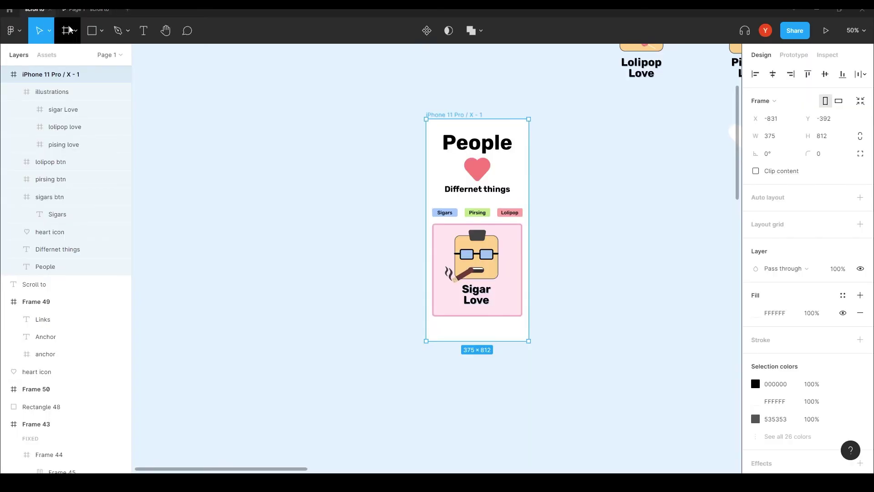
- Review the overflow scrolling options of the illustrations frame, keep horizontal scrolling, and deselect the frame
scroll(310, 237, "down", 3)
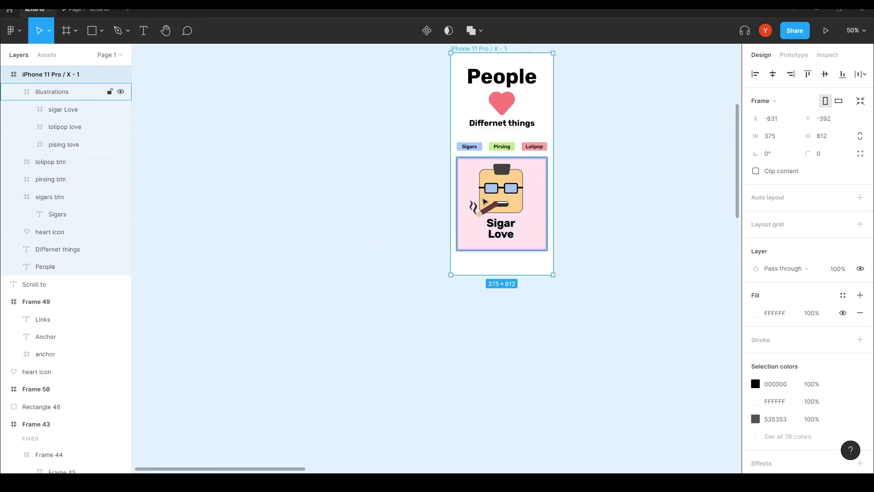
left_click(470, 169)
left_click(793, 55)
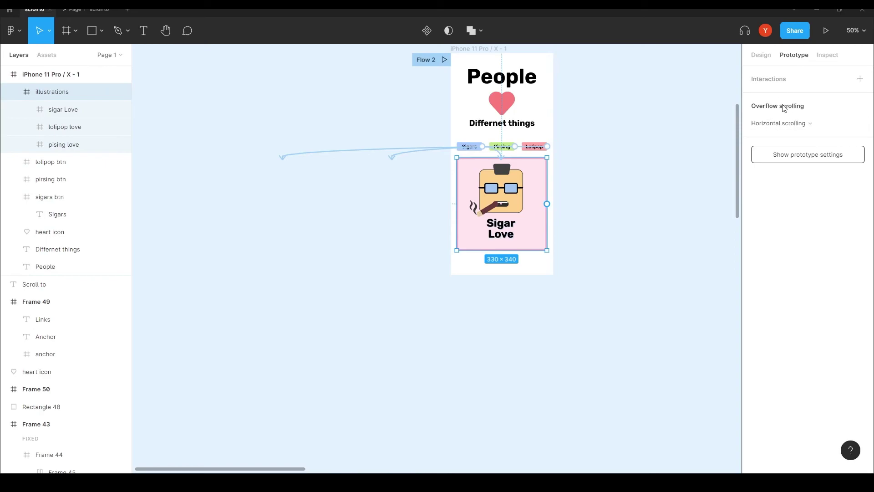
left_click(772, 123)
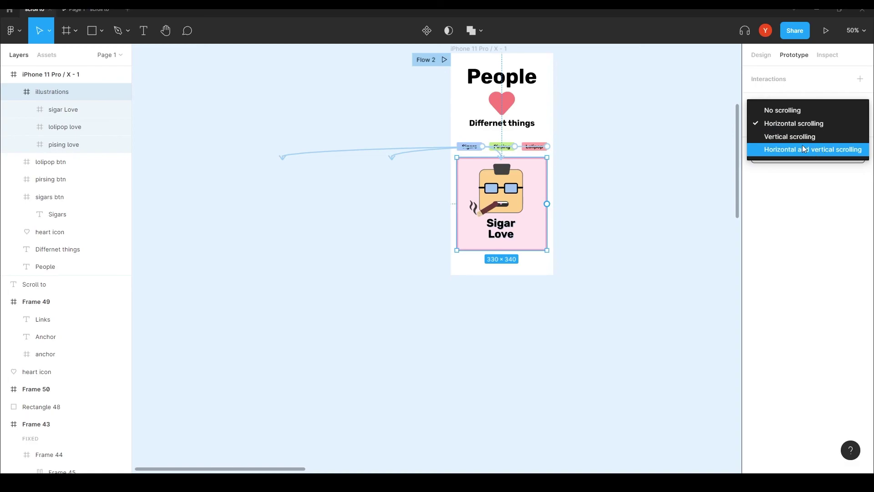
left_click(787, 110)
left_click(770, 123)
left_click(769, 145)
left_click(608, 137)
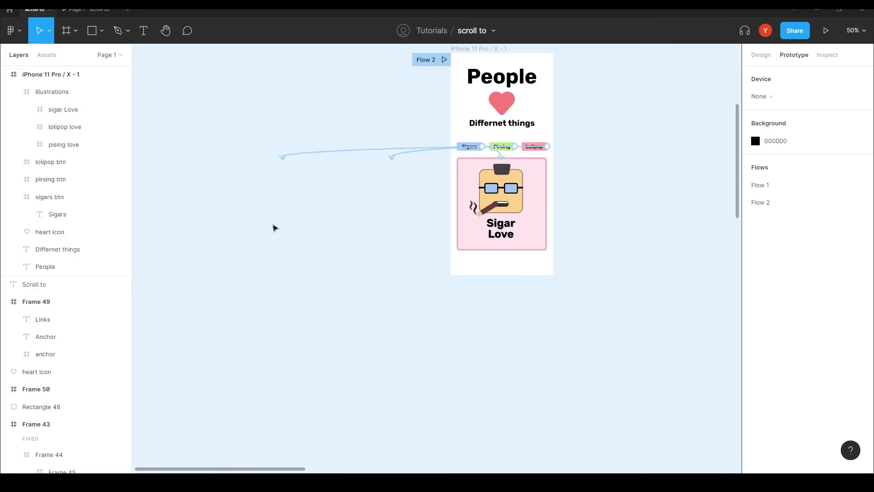
- Run the Flow 2 prototype again, trying each button to scroll between the illustrations, and return to the design file
key("ctrl+alt+Return")
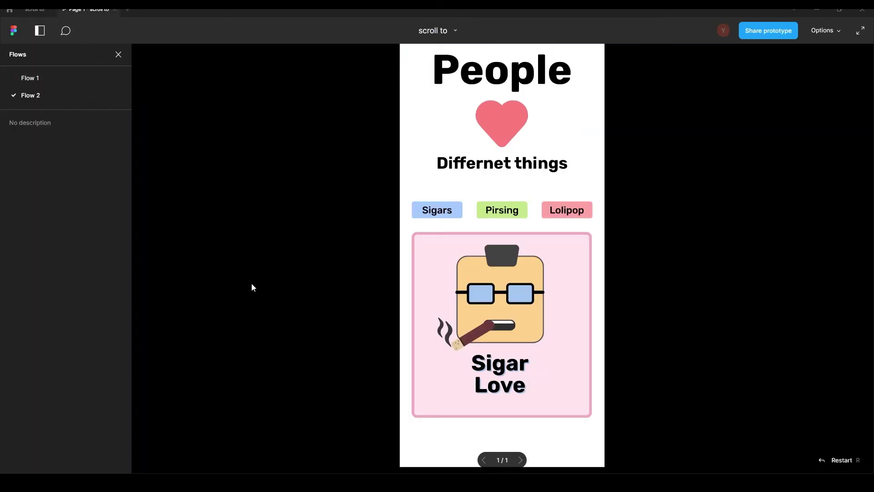
left_click(499, 212)
left_click(572, 211)
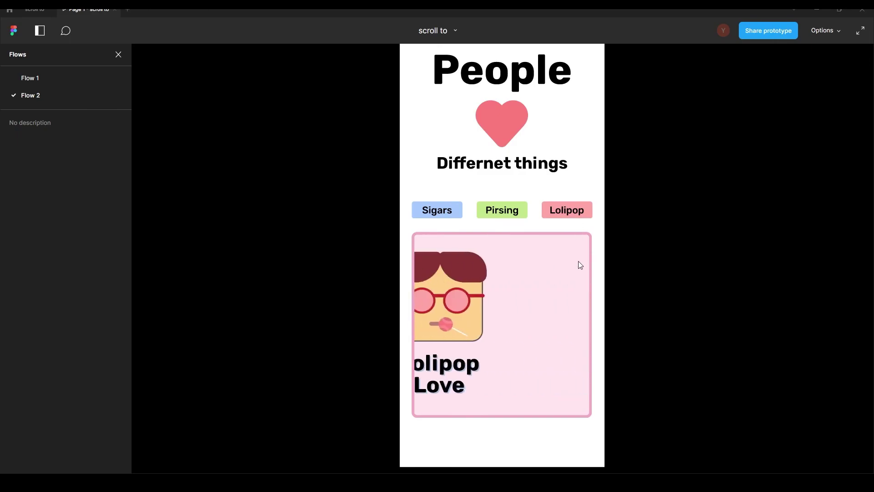
left_click(502, 220)
left_click(437, 209)
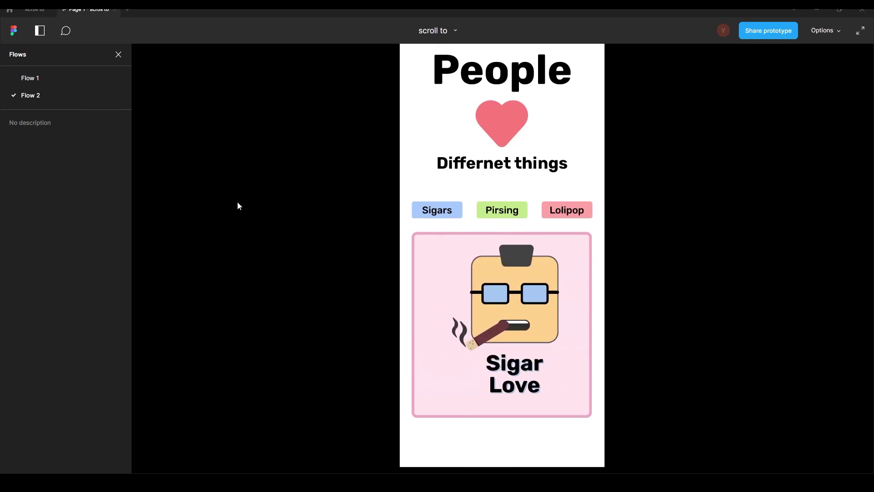
key("ctrl+shift+Tab")
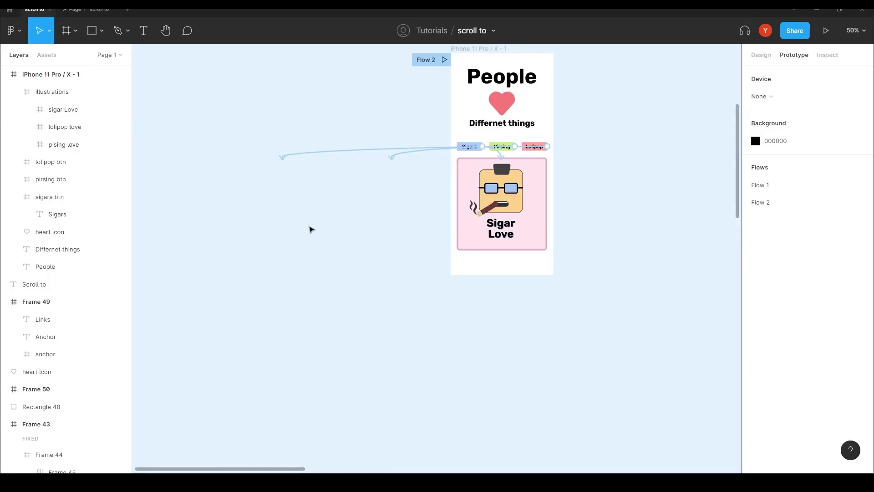
left_click_drag(338, 233, 351, 283)
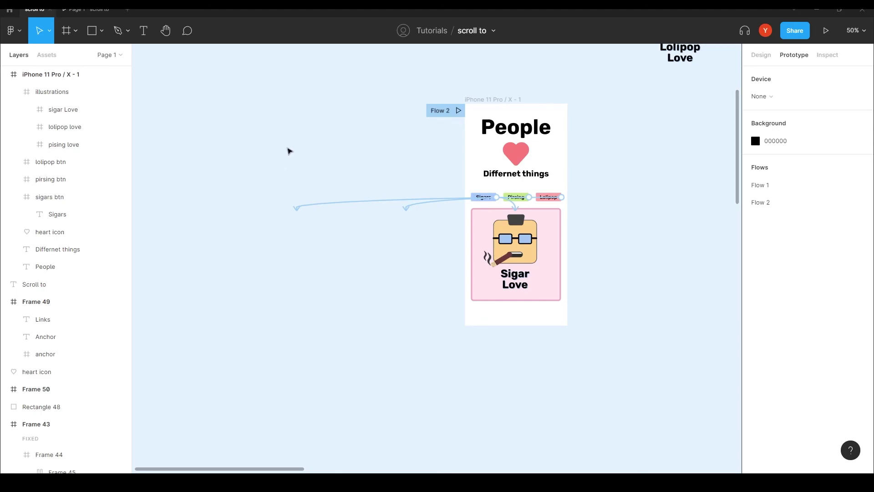
left_click_drag(303, 140, 244, 181)
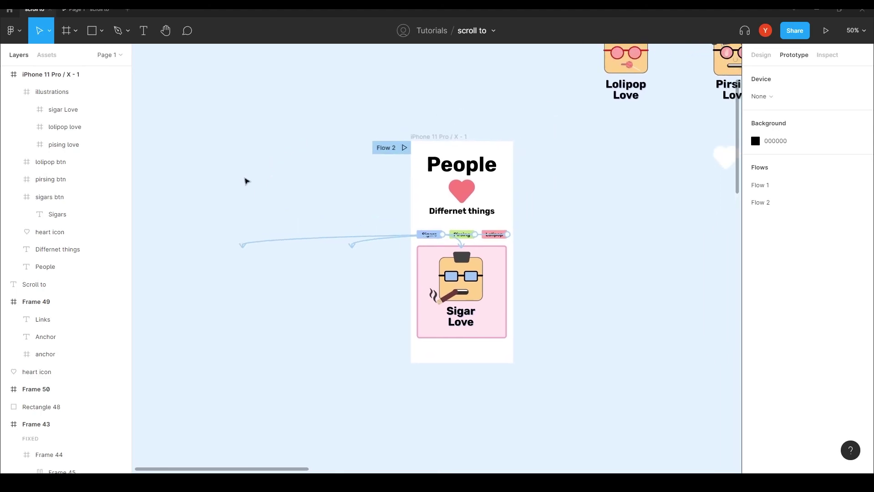